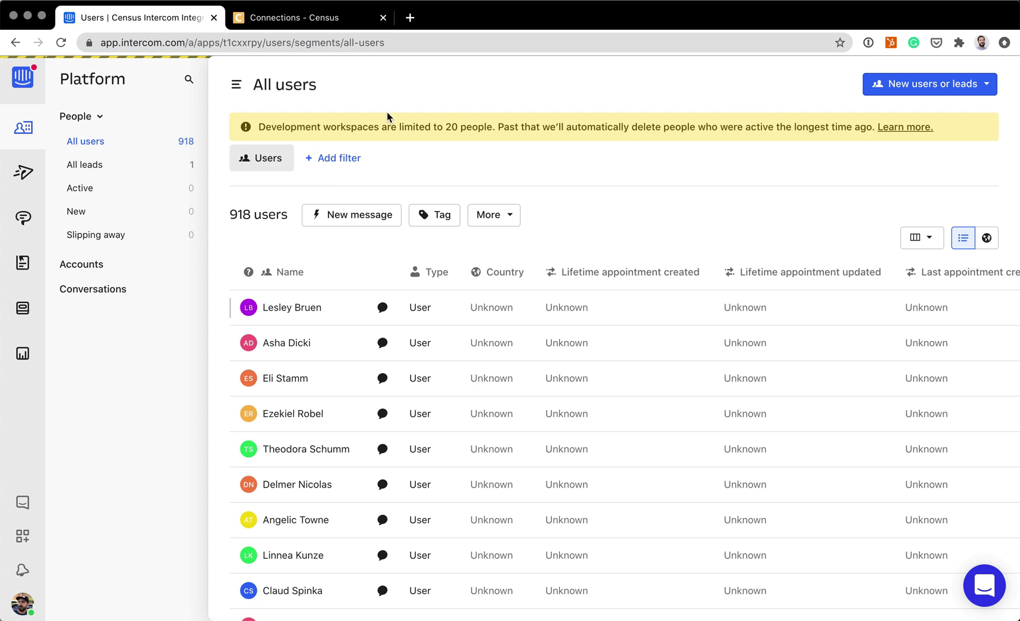
- Add an Intercom service authorized for the Census Intercom Integration Production [DEV] workspace
left_click(272, 19)
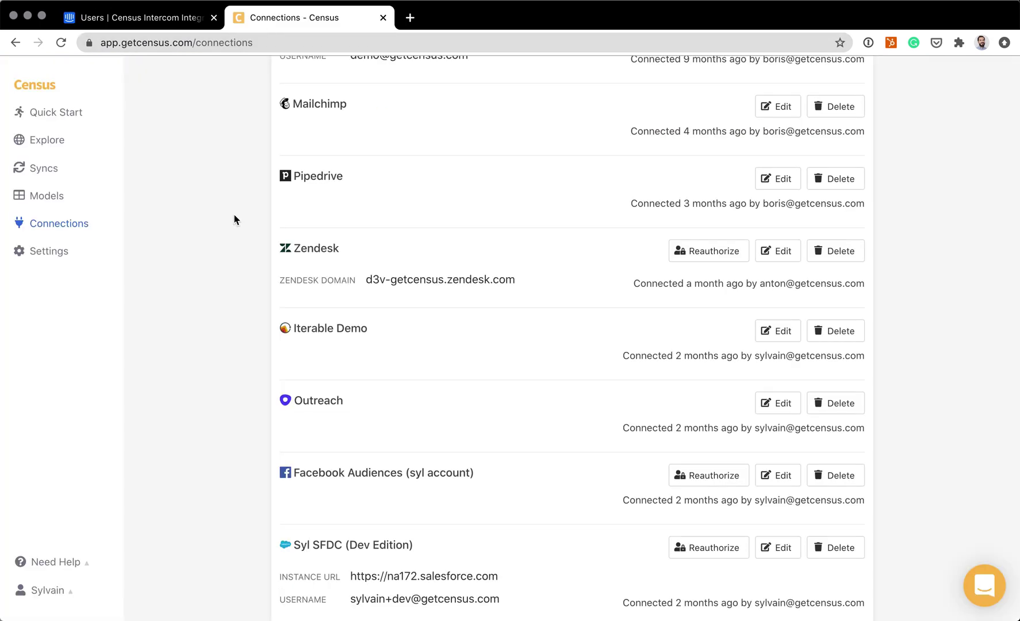
scroll(652, 235, "up", 3)
scroll(651, 236, "up", 4)
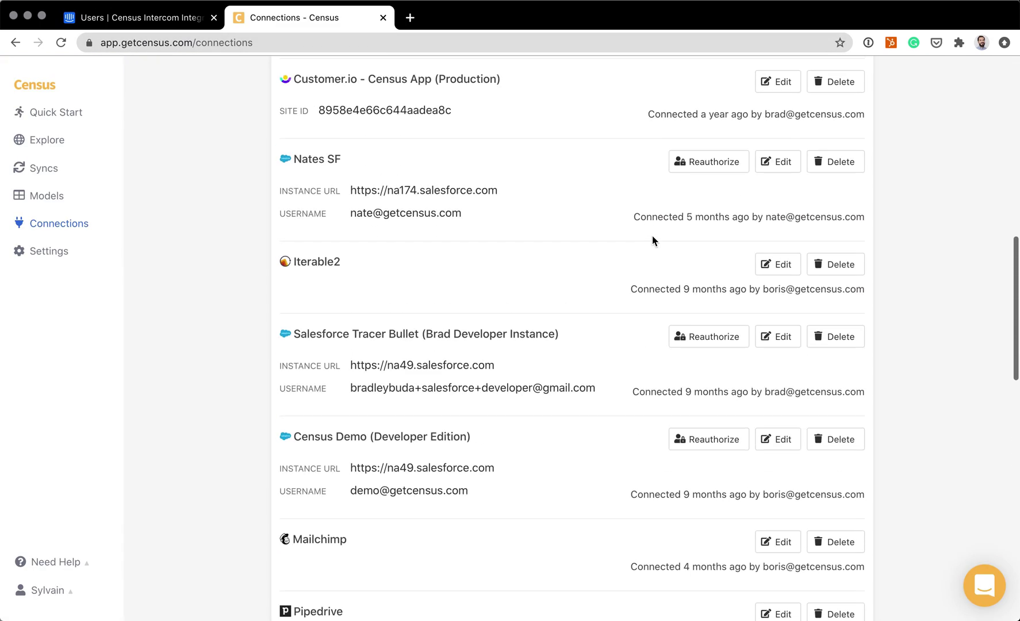
scroll(652, 235, "up", 2)
left_click(839, 148)
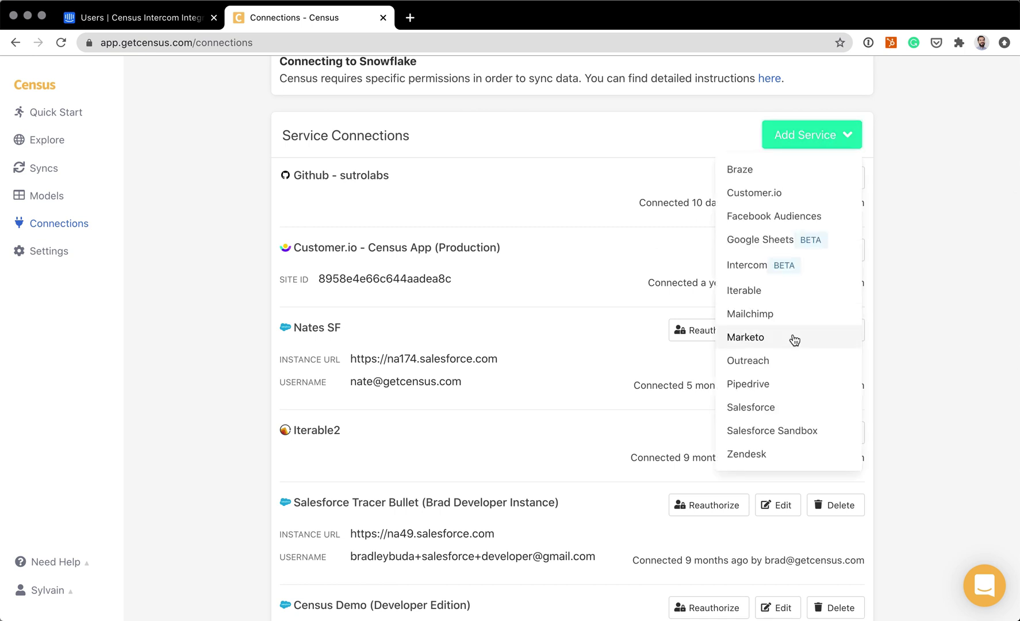
left_click(758, 271)
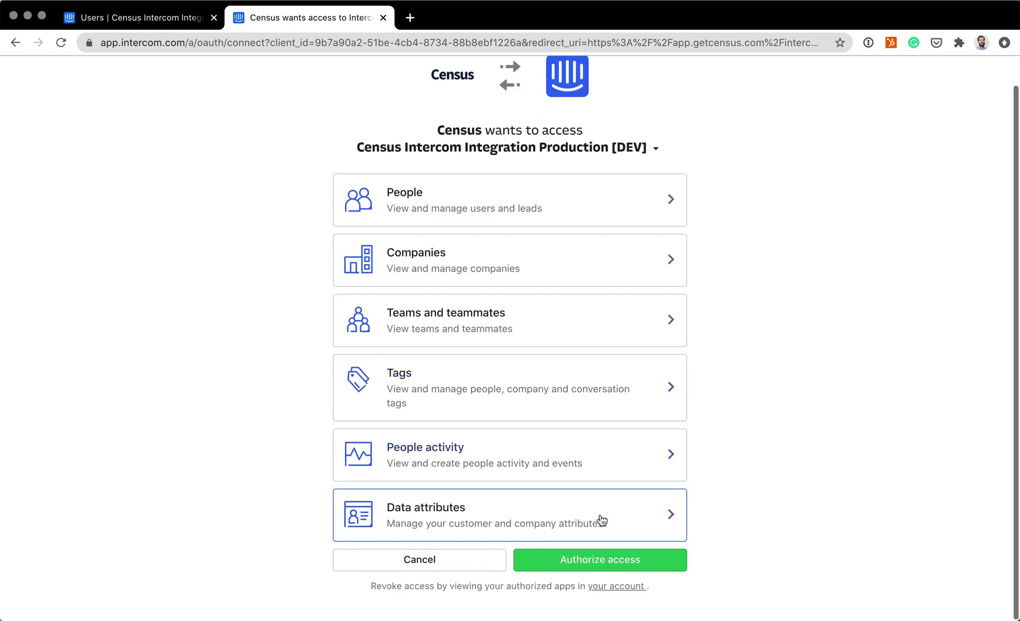
left_click(578, 568)
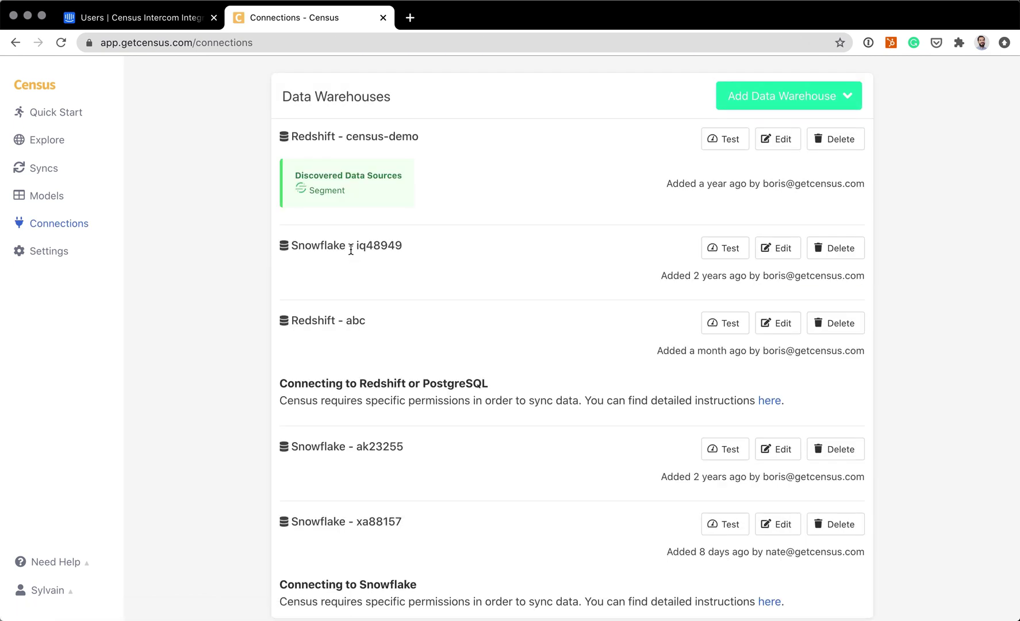
scroll(293, 253, "down", 15)
scroll(294, 253, "down", 10)
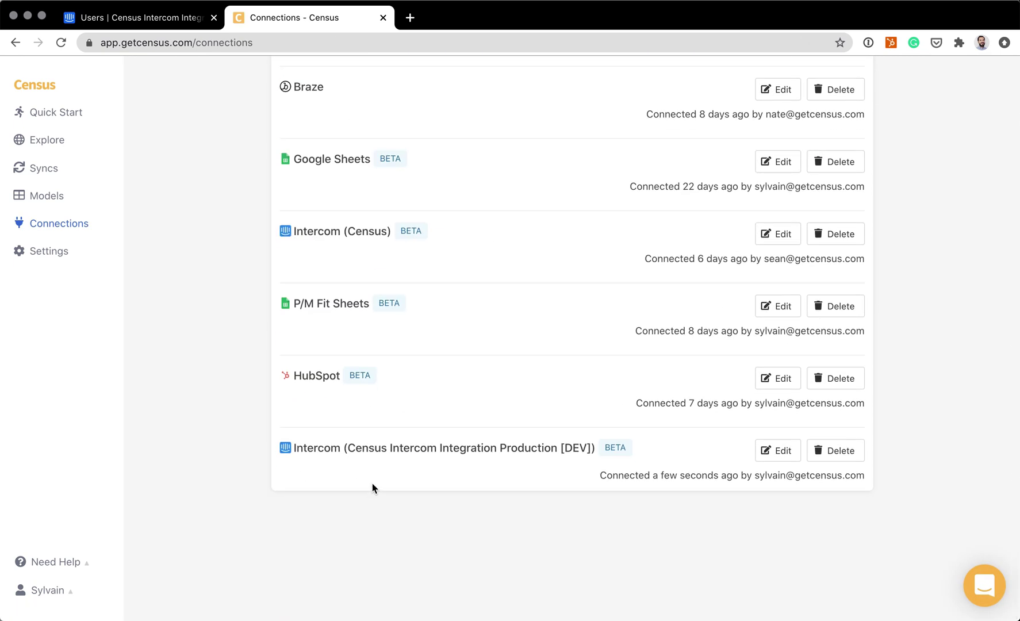
- Open the Product Activity [Demo] model from the Models list
left_click(33, 200)
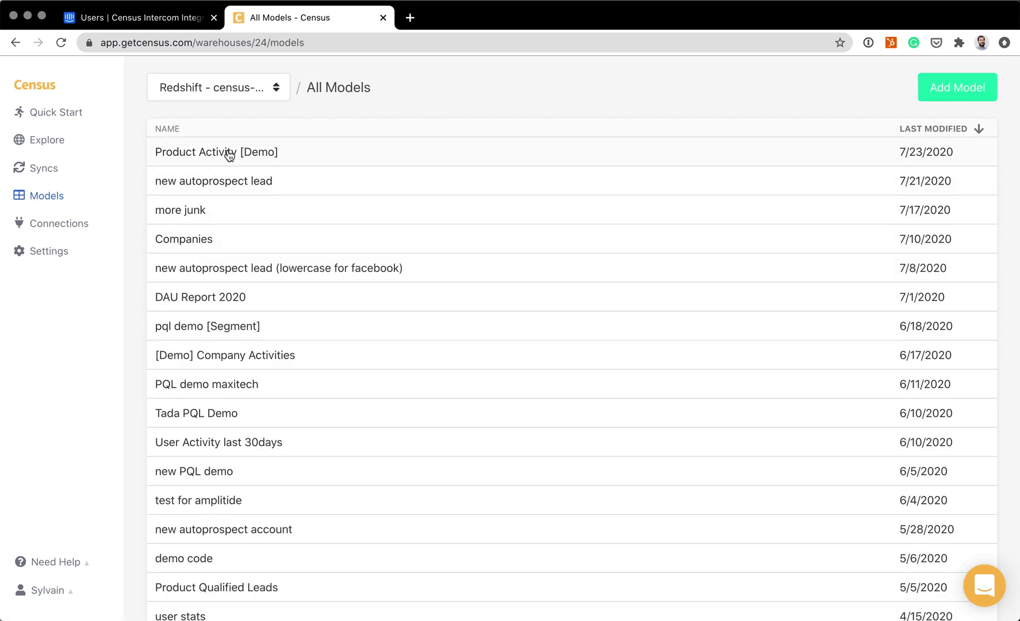
left_click(223, 154)
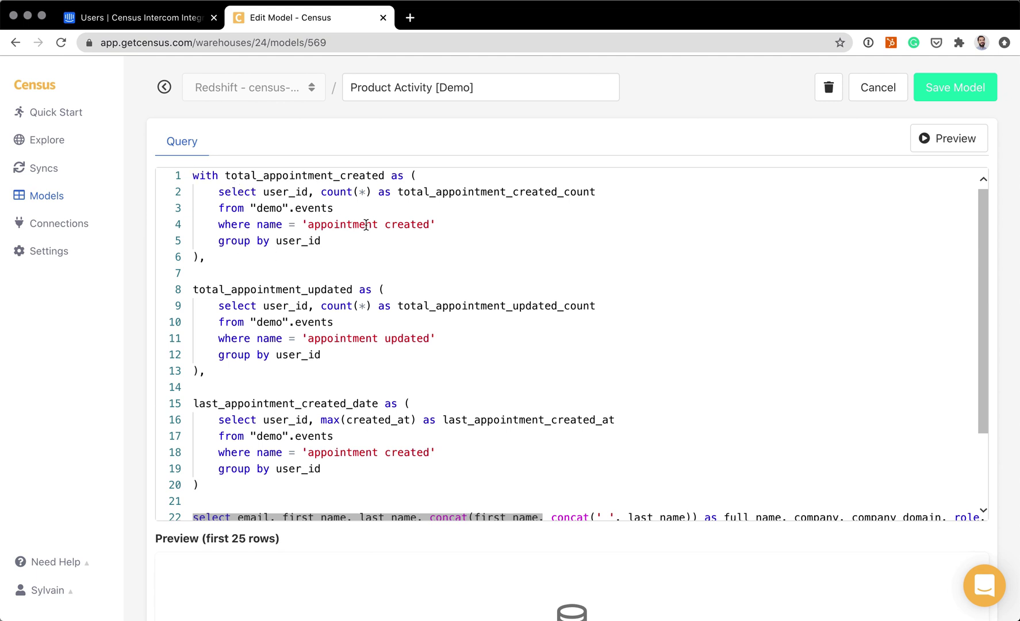
scroll(377, 371, "down", 1)
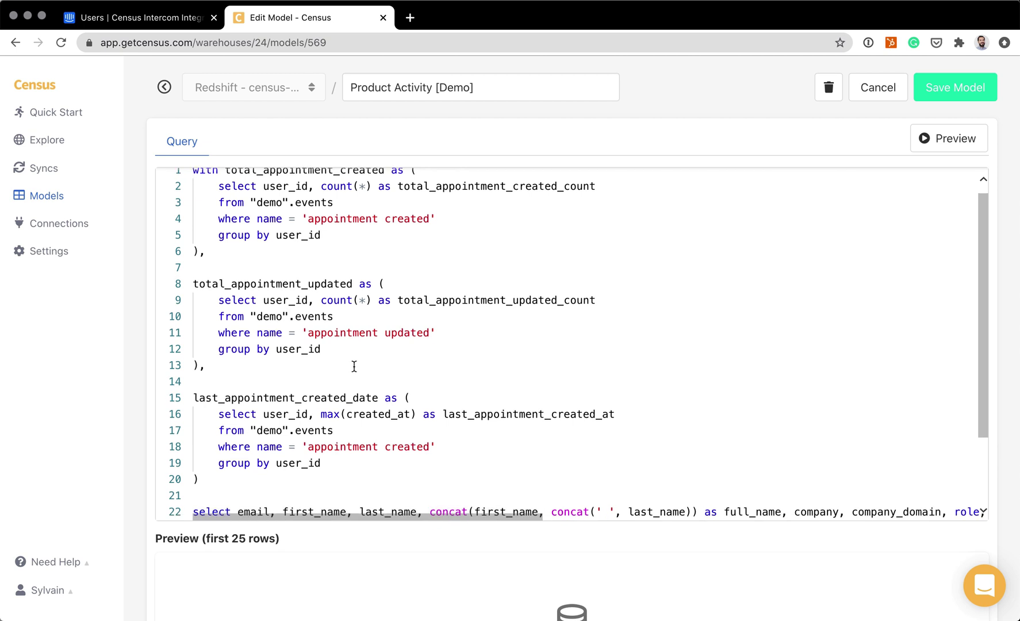
scroll(354, 366, "down", 3)
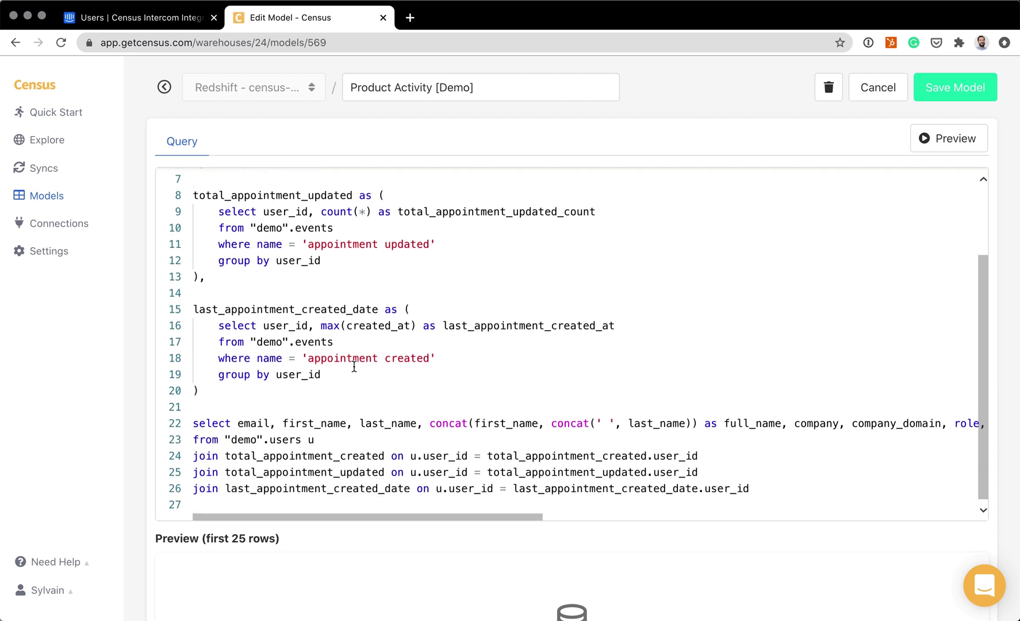
- Preview the model's query results and scroll across the user and appointment columns
left_click(940, 135)
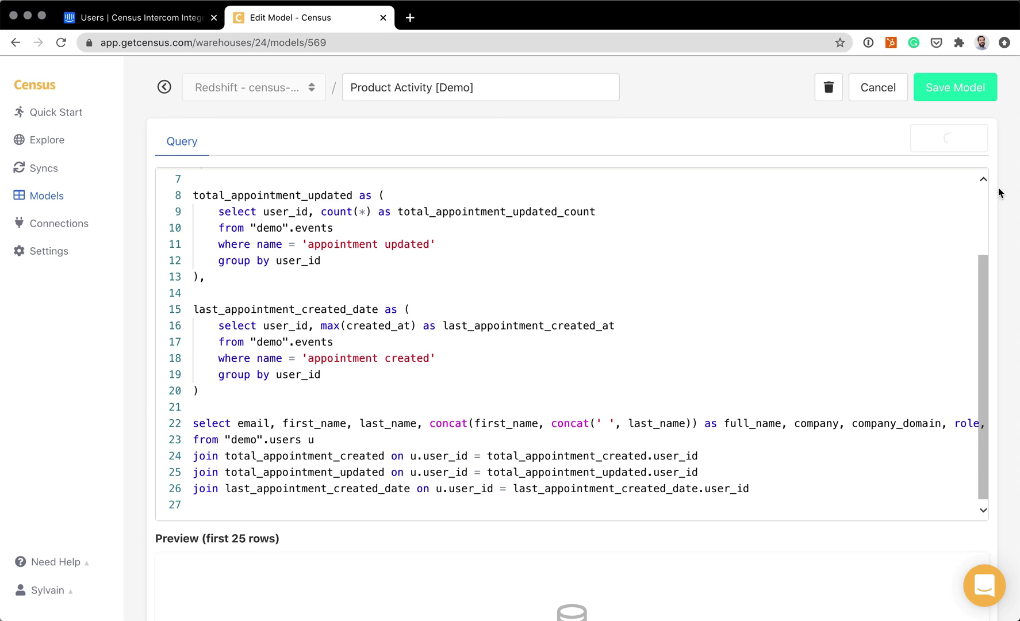
scroll(998, 188, "down", 5)
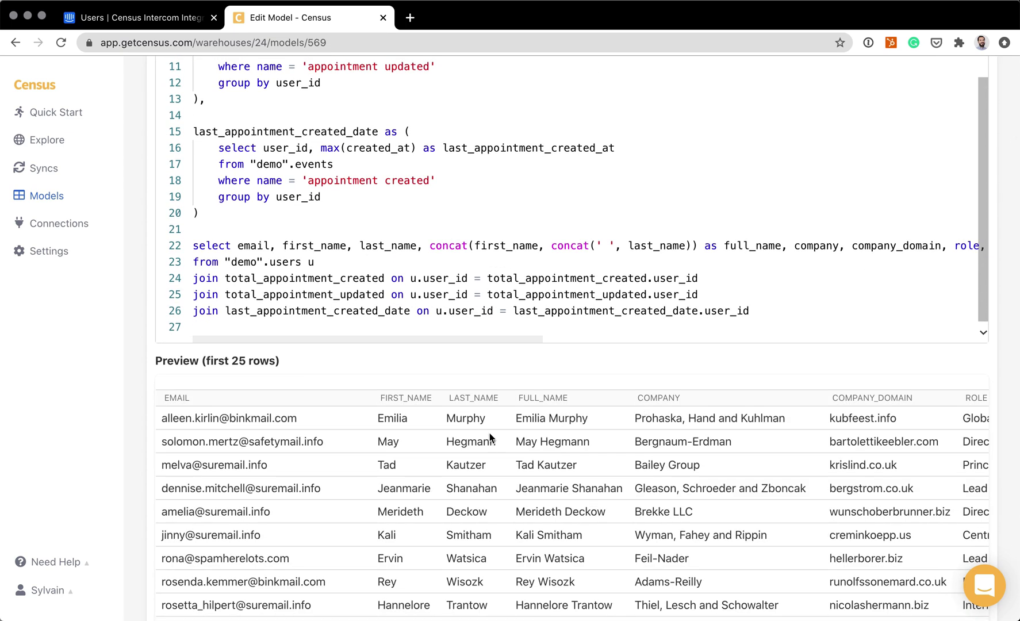
scroll(561, 435, "right", 3)
scroll(563, 436, "right", 3)
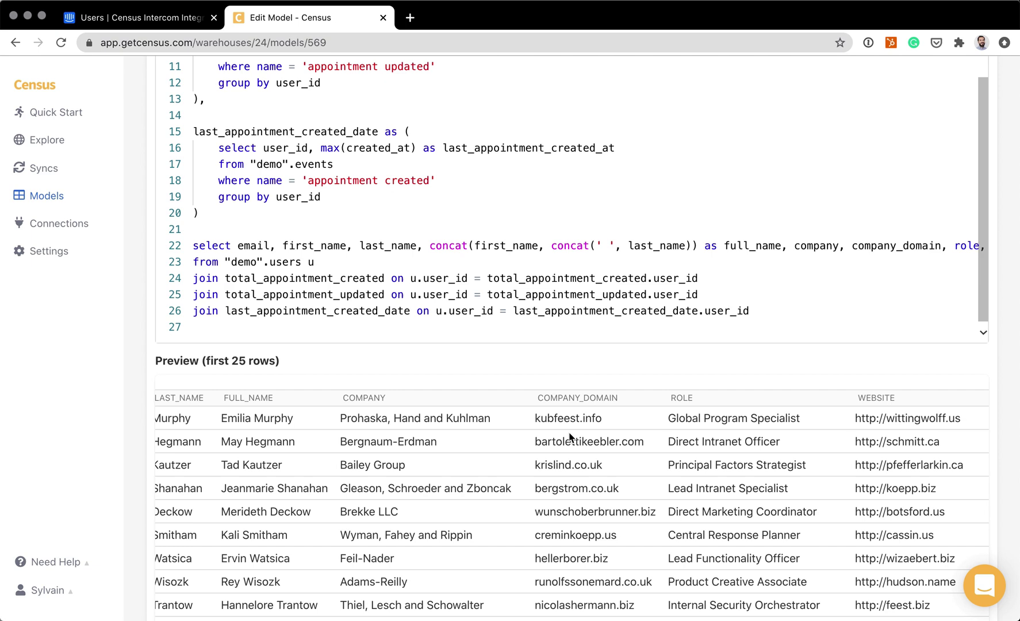
scroll(566, 437, "right", 5)
scroll(569, 438, "right", 3)
scroll(569, 437, "right", 3)
scroll(569, 434, "right", 4)
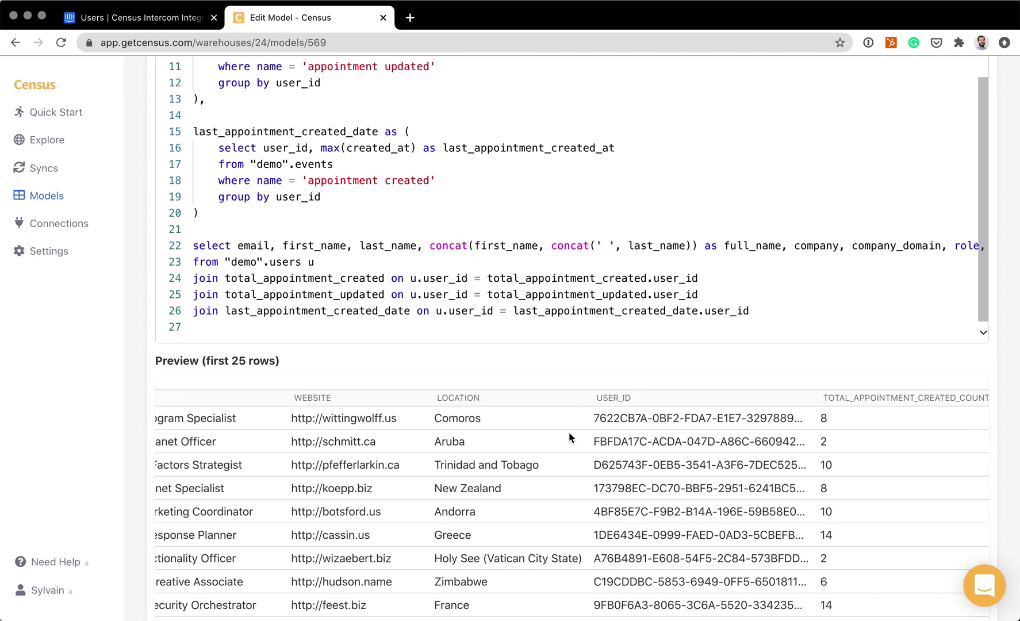
scroll(133, 228, "up", 1)
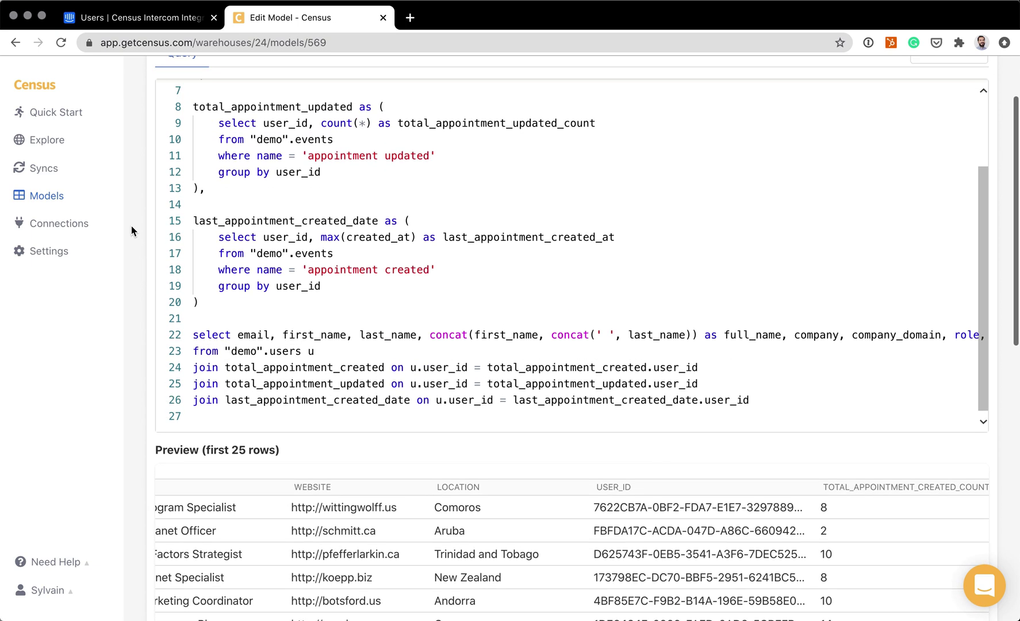
- Start a new sync sourcing Product Activity [Demo] from Redshift - census-demo
left_click(27, 168)
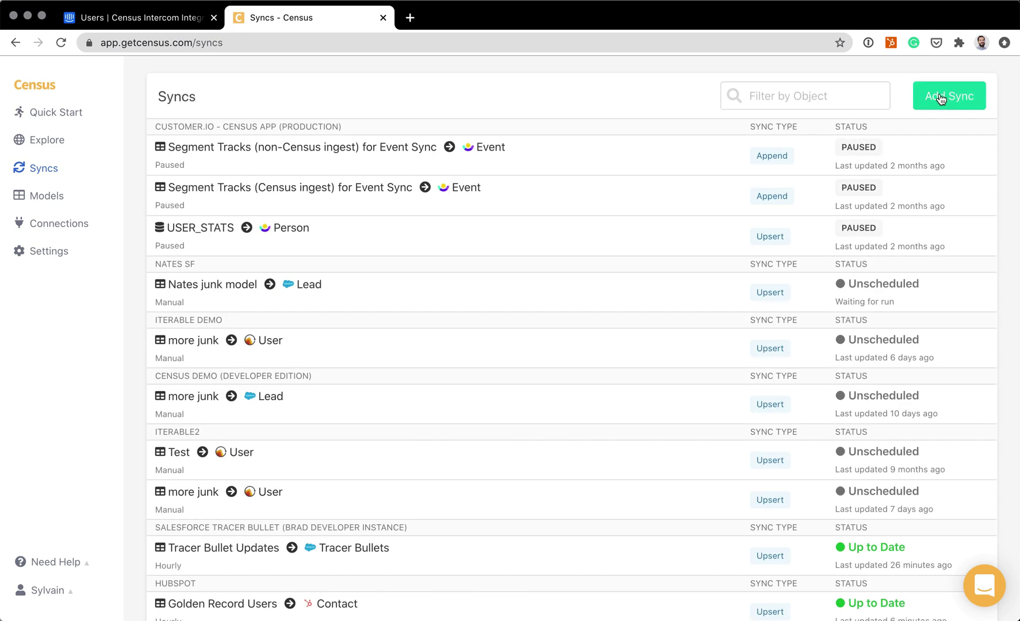
left_click(940, 93)
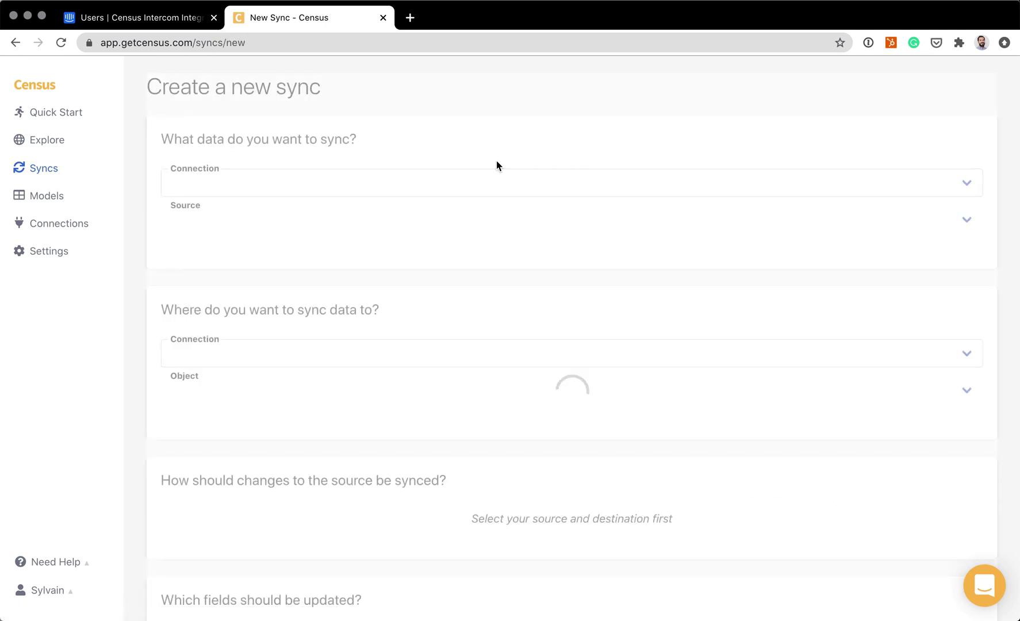
left_click(284, 190)
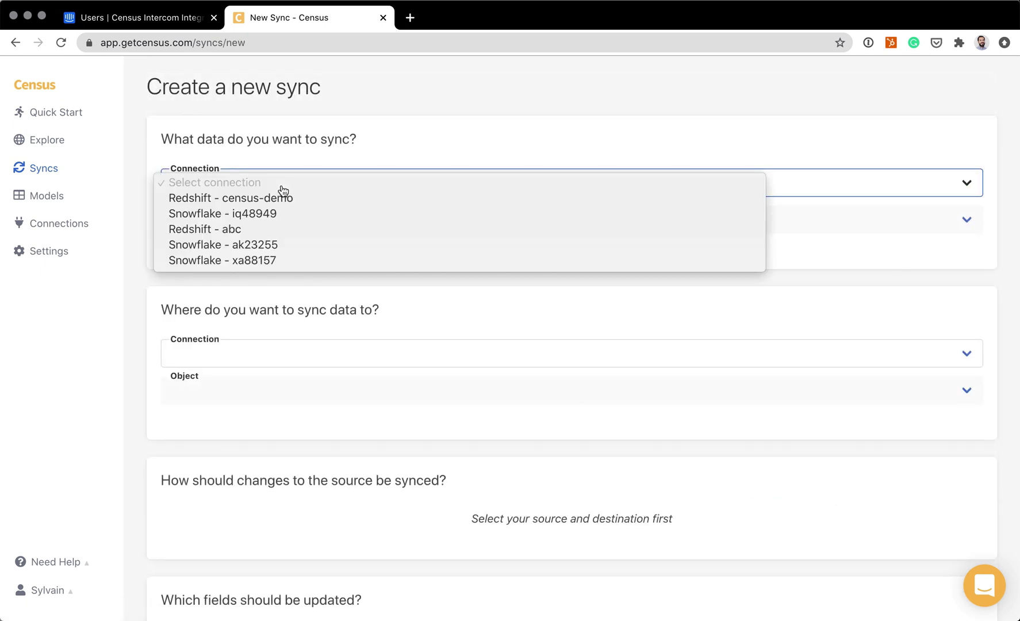
left_click(269, 202)
left_click(247, 218)
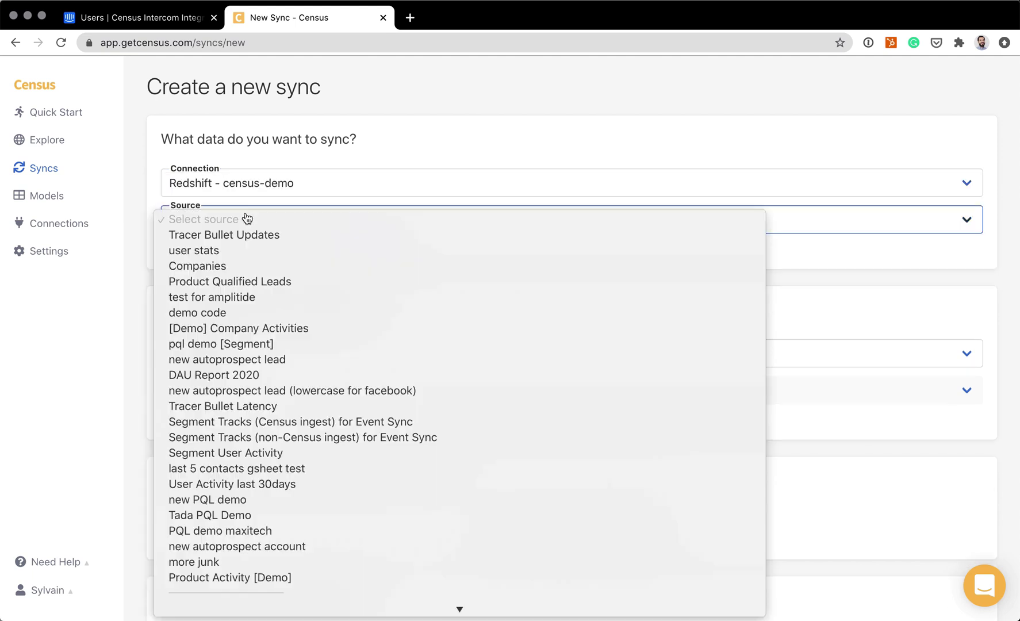
left_click(229, 577)
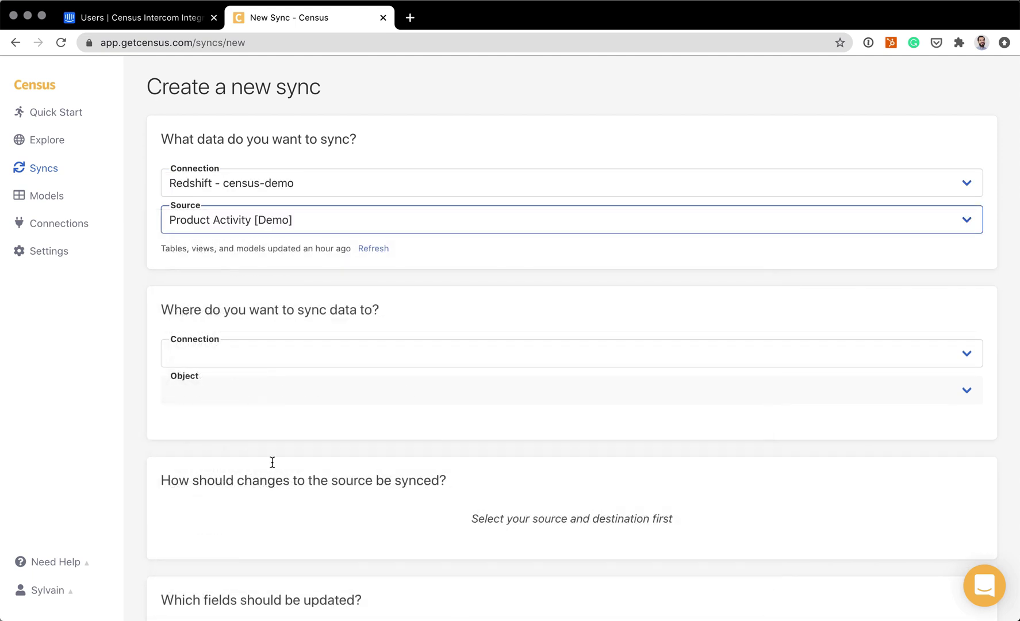
- Target Intercom DEV Users, matching the email column to the Intercom Email field
left_click(206, 354)
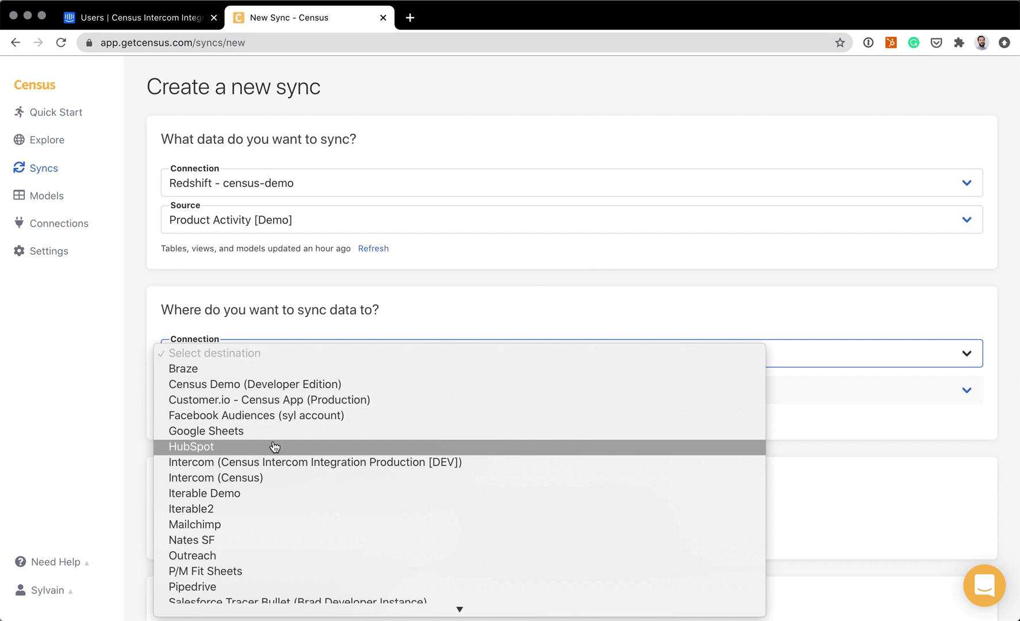
left_click(269, 465)
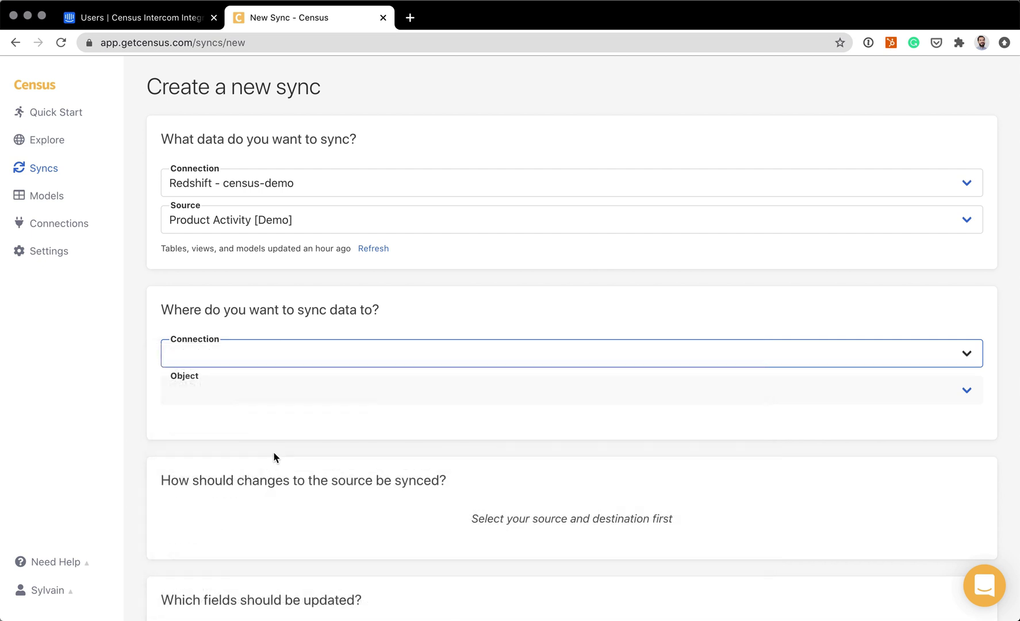
left_click(260, 398)
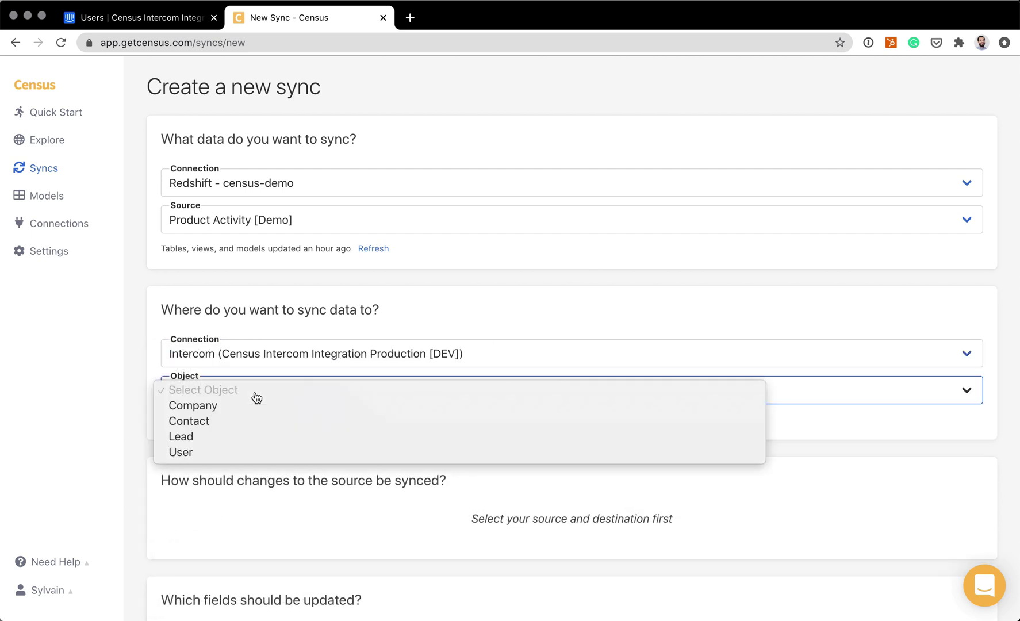
left_click(199, 453)
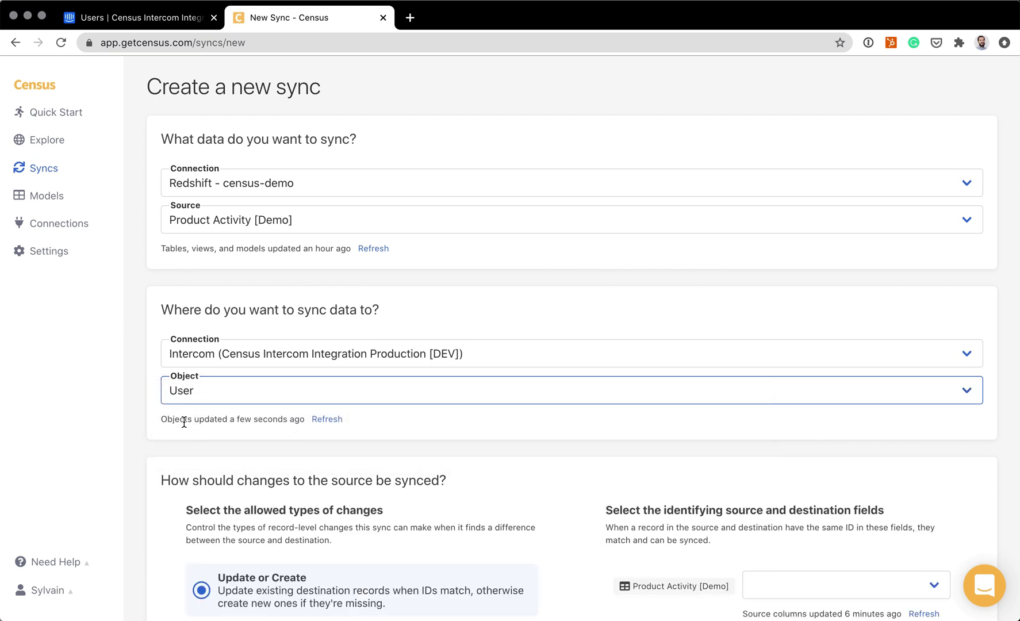
scroll(212, 450, "down", 3)
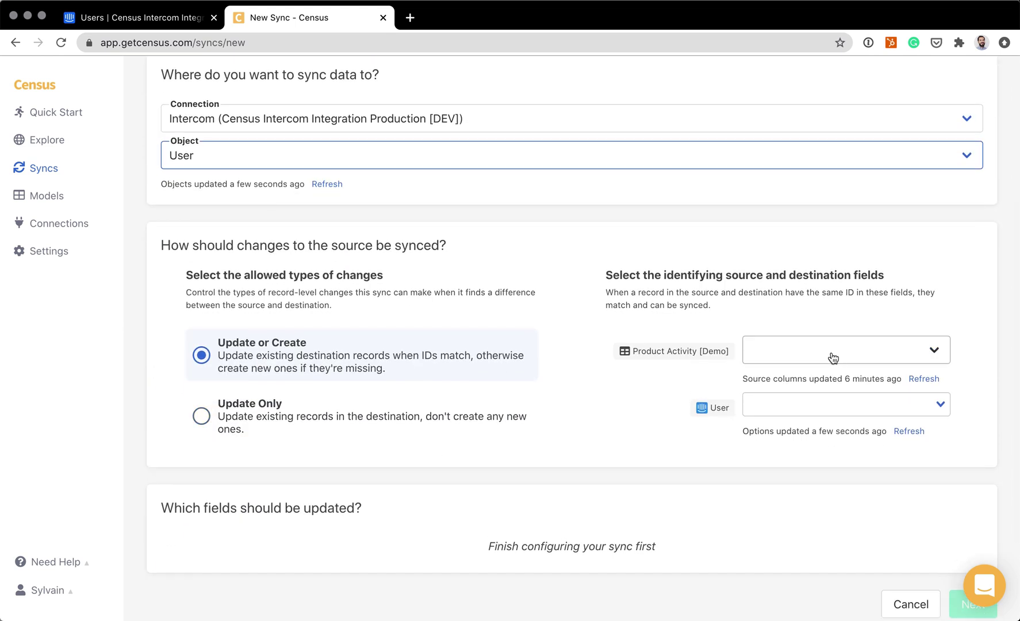
left_click(831, 358)
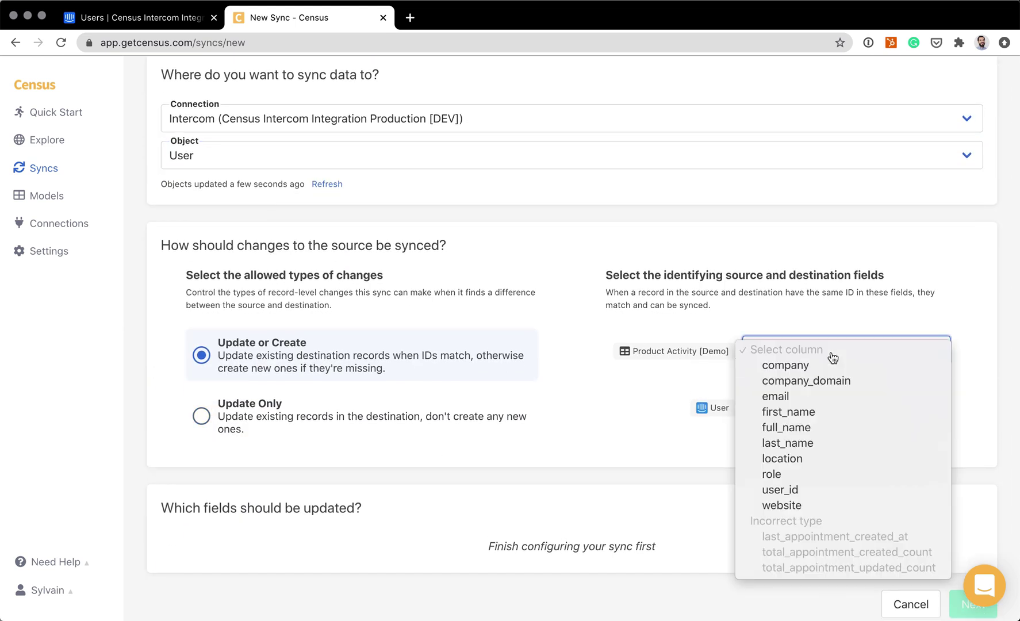
left_click(799, 403)
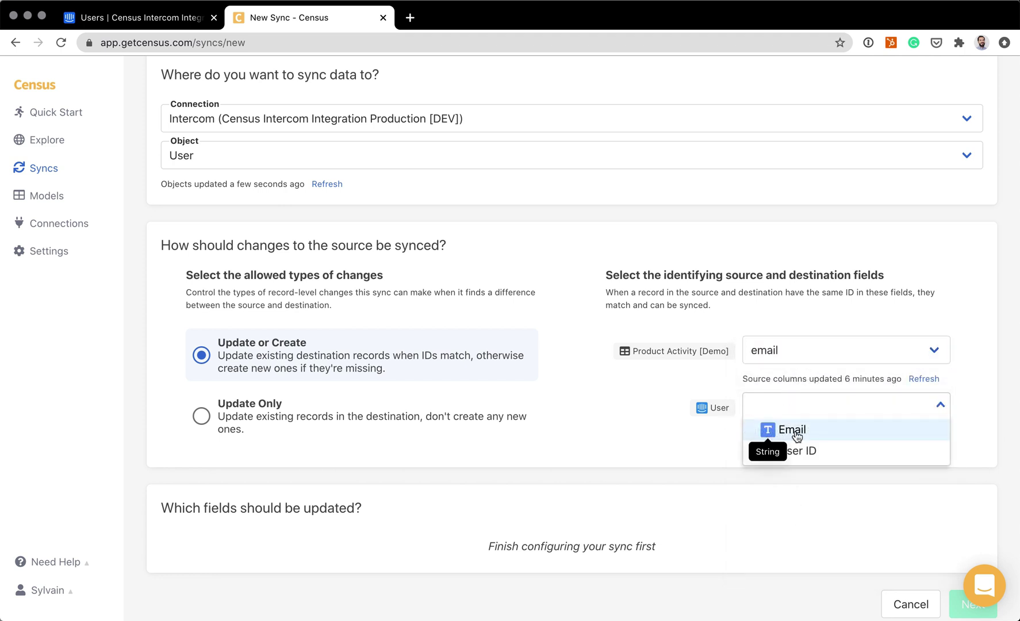
left_click(793, 431)
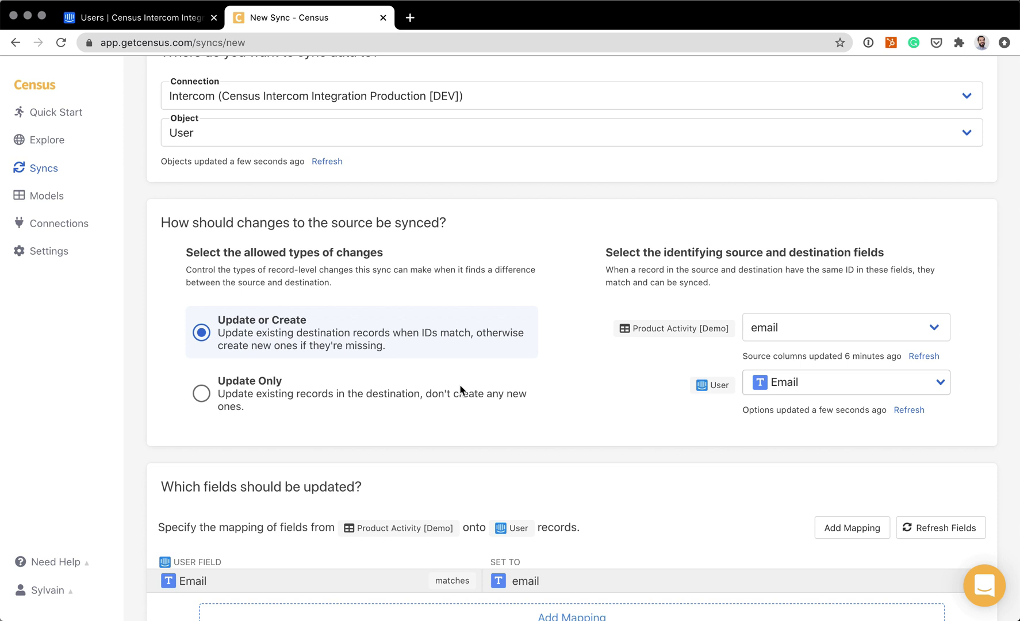
- Add mappings for Lifetime Appointment Created/Updated, Last Appointment Created At and Company Name
scroll(462, 389, "down", 5)
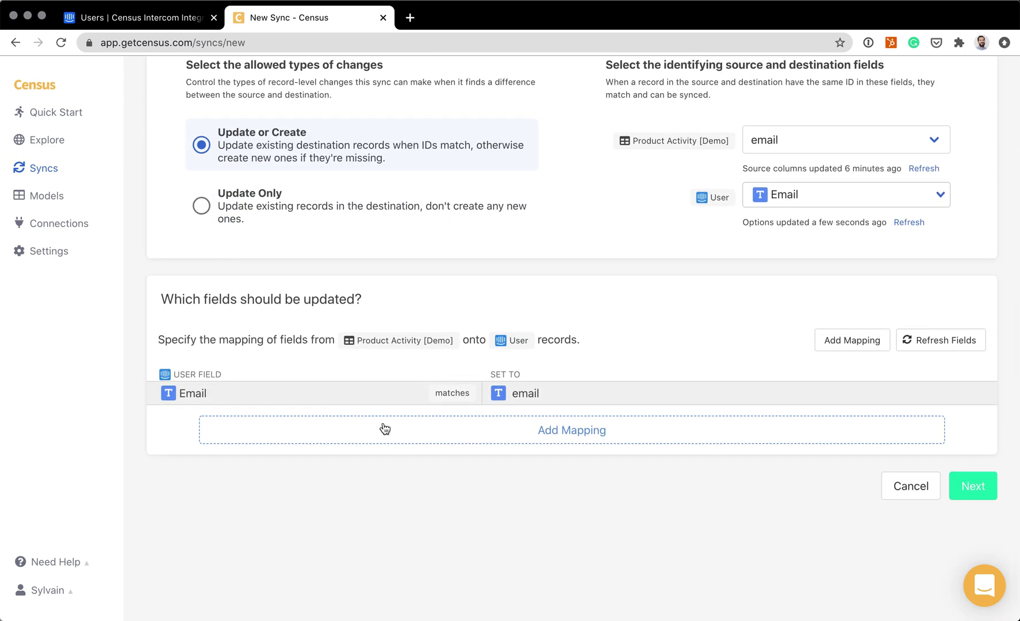
left_click(381, 431)
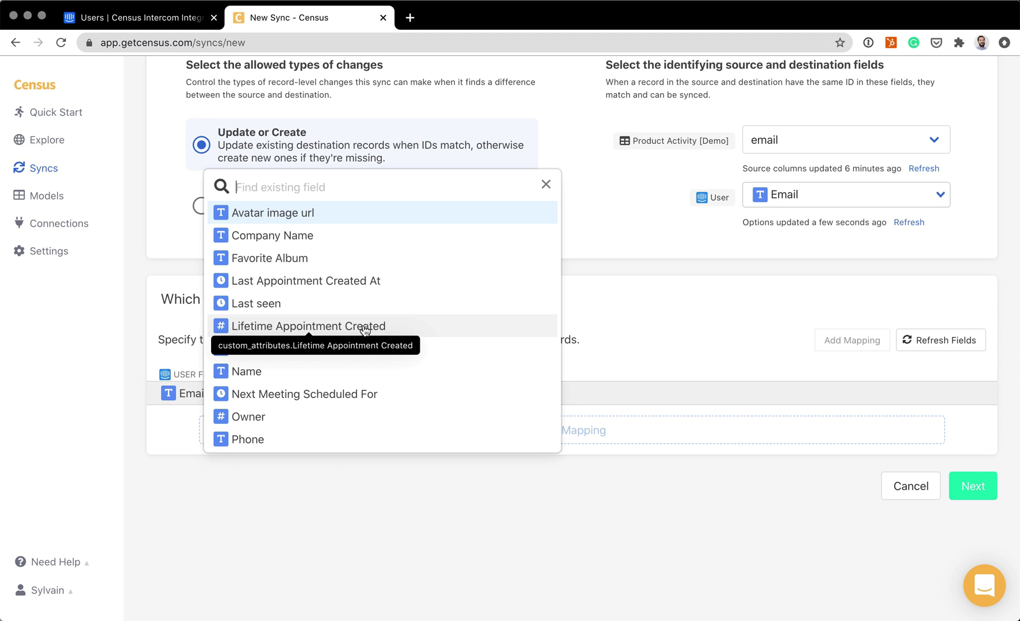
left_click(364, 328)
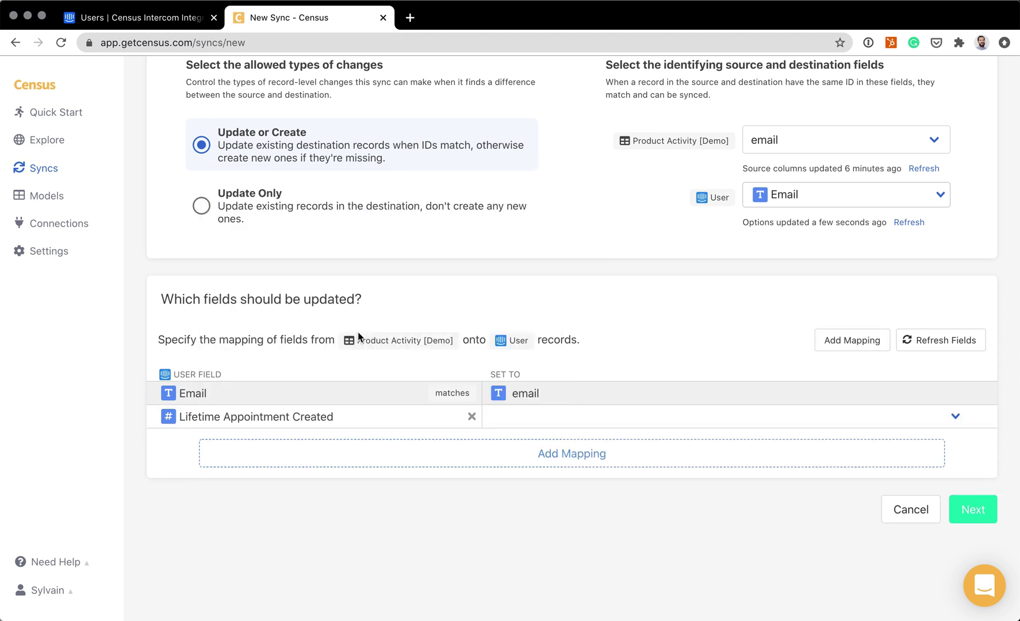
left_click(285, 454)
left_click(309, 326)
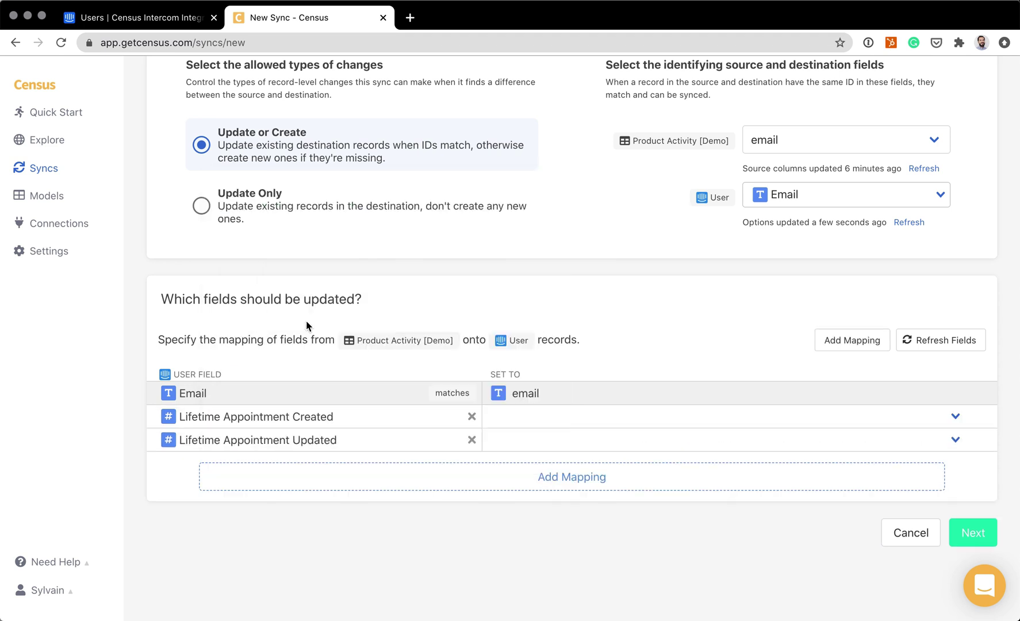
left_click(260, 479)
type("app")
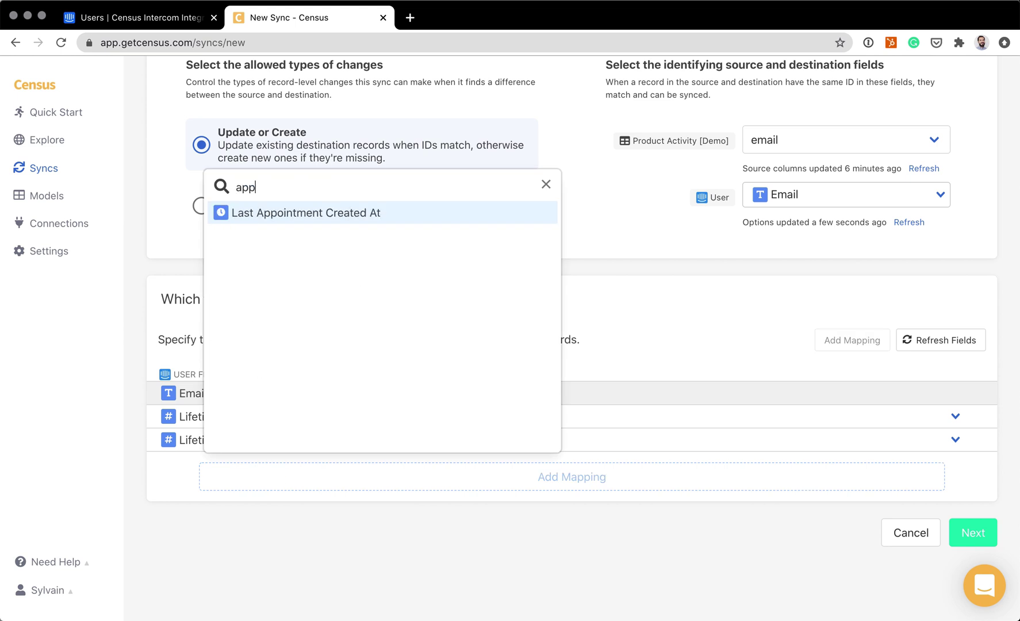
left_click(300, 217)
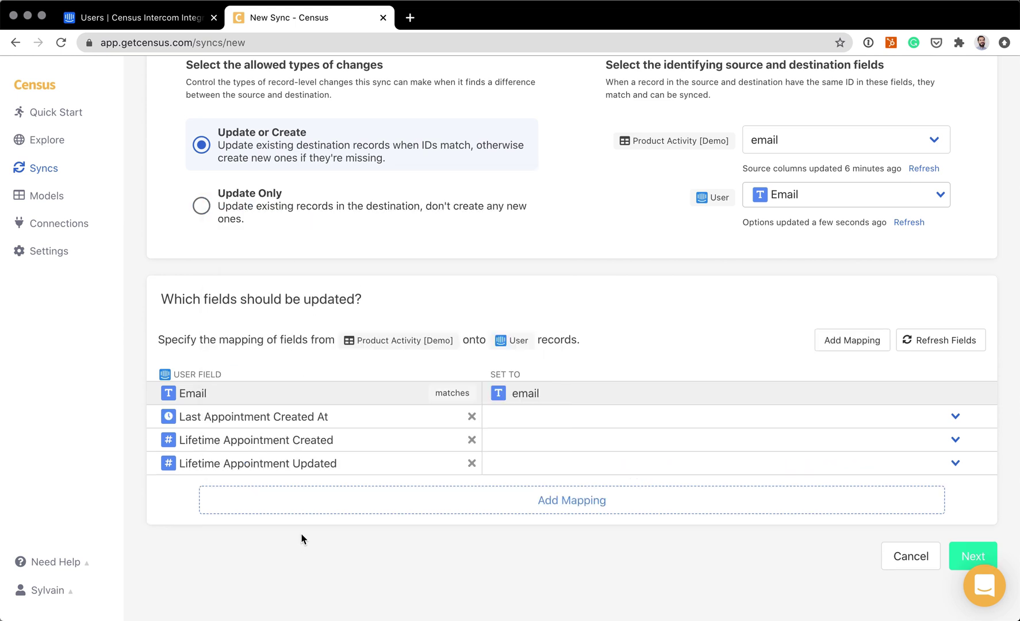
left_click(320, 504)
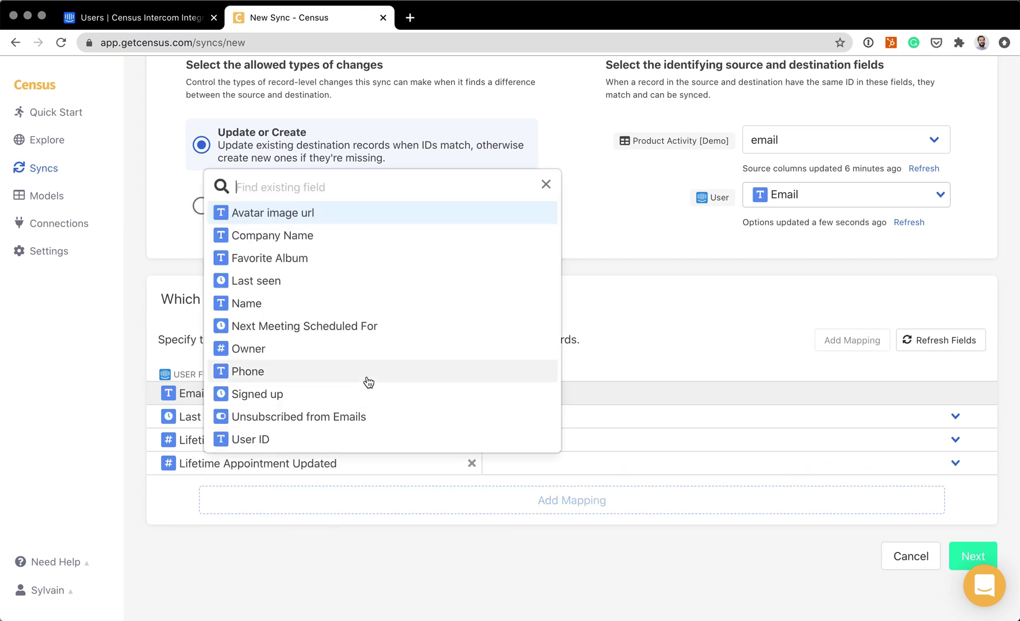
left_click(324, 244)
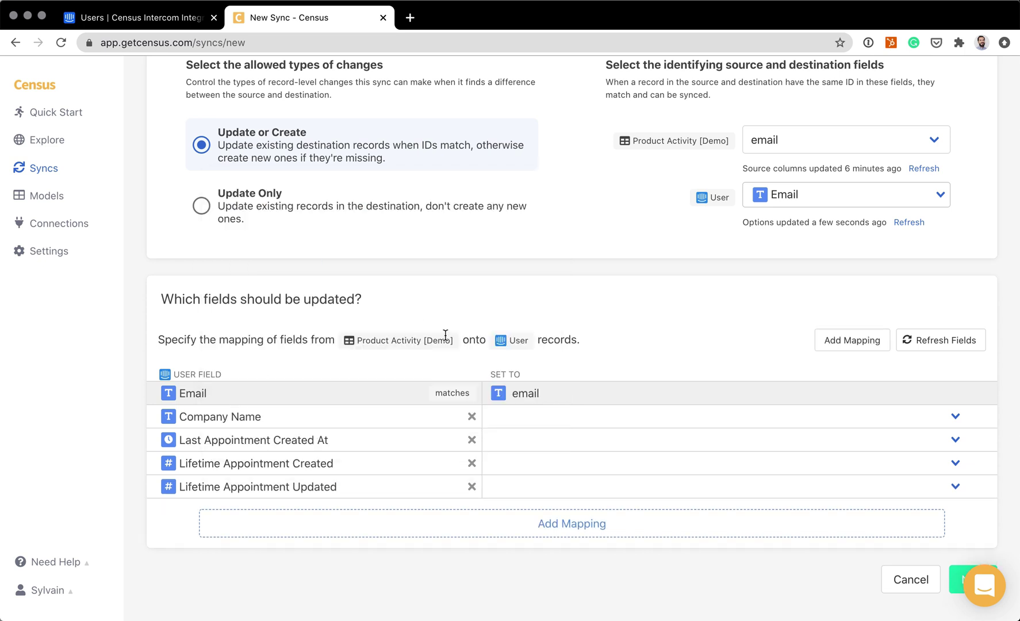
- Fill them from company, last_appointment_created_at and the total appointment created/updated counts, then continue
left_click(546, 417)
type("compa")
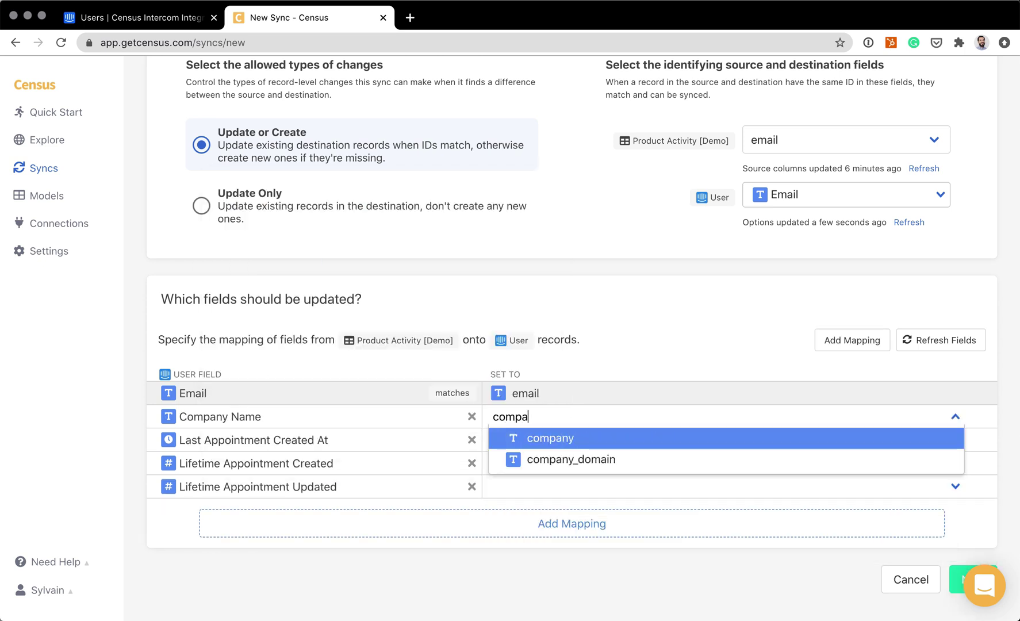
key("Return")
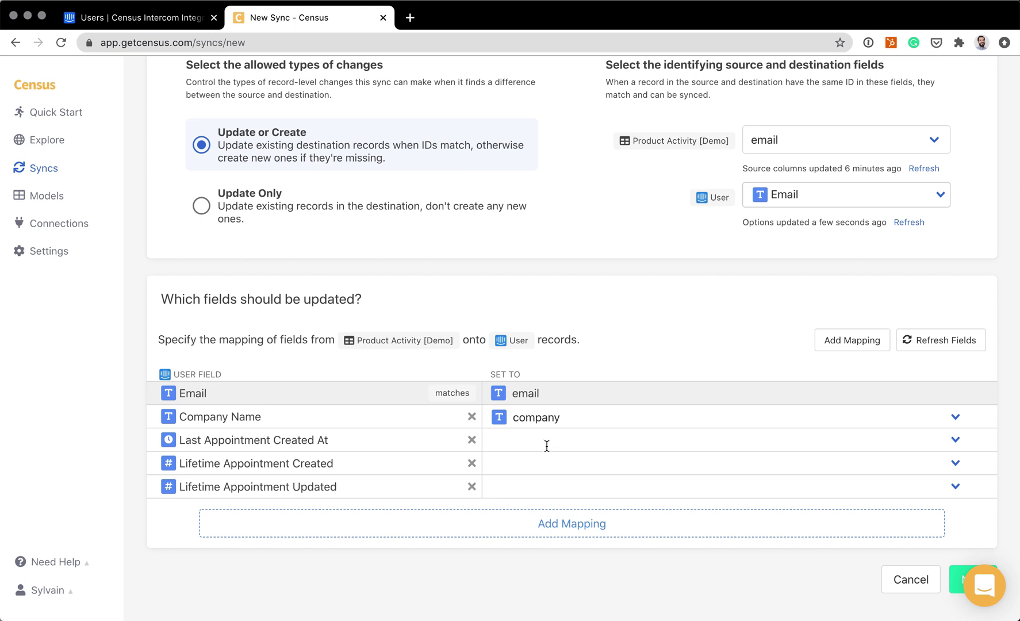
left_click(546, 443)
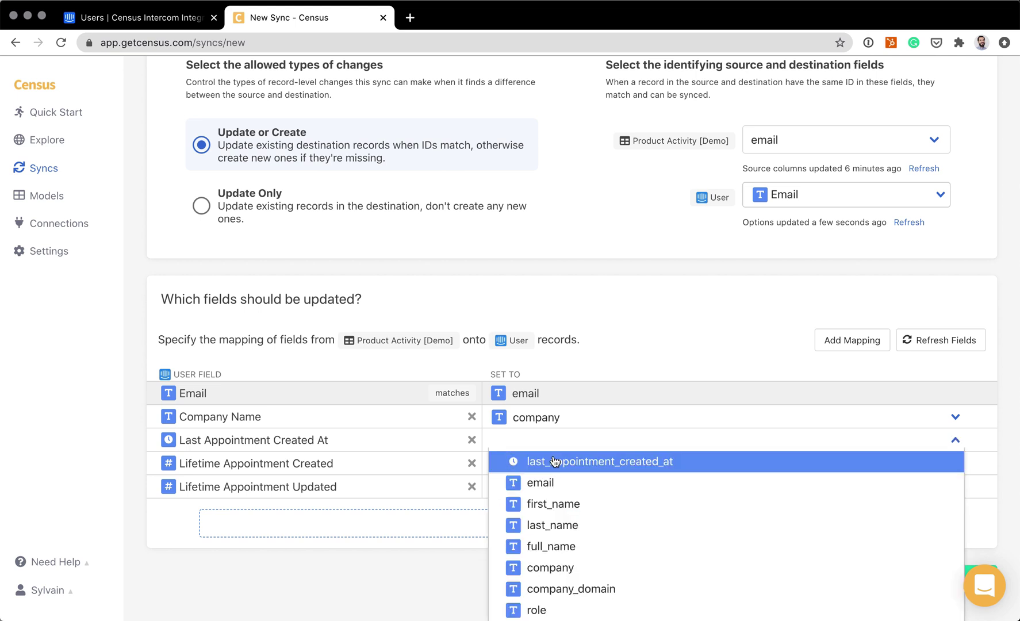
left_click(554, 461)
left_click(566, 462)
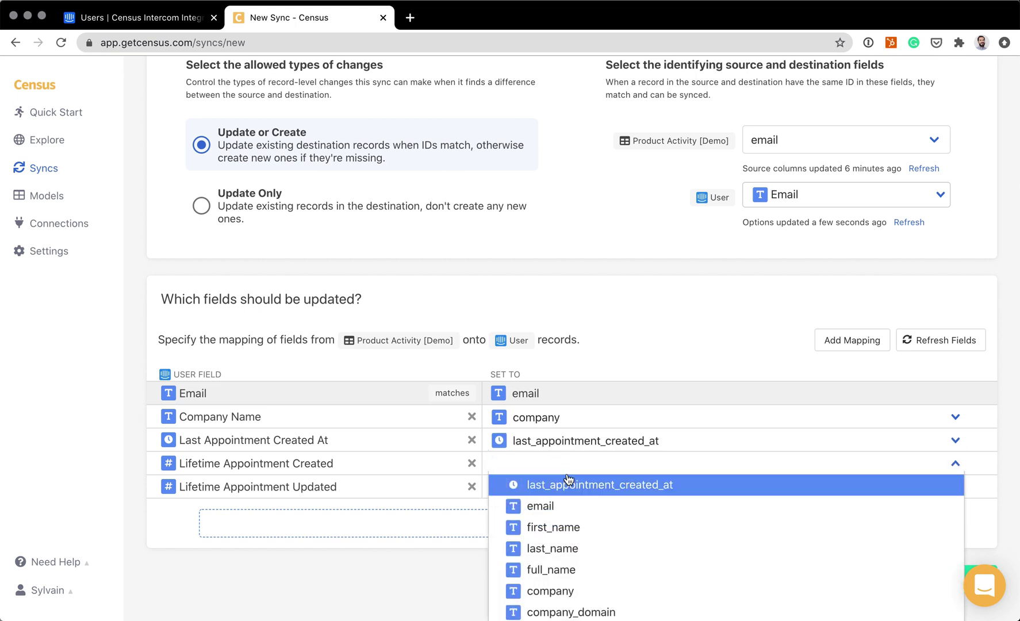
type("ap")
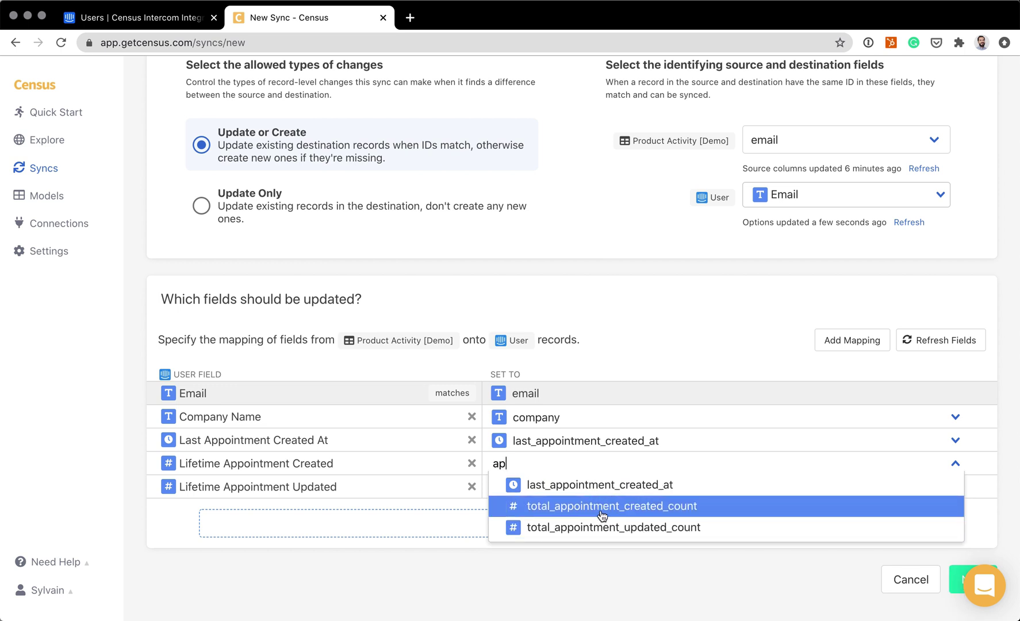
left_click(598, 513)
left_click(566, 485)
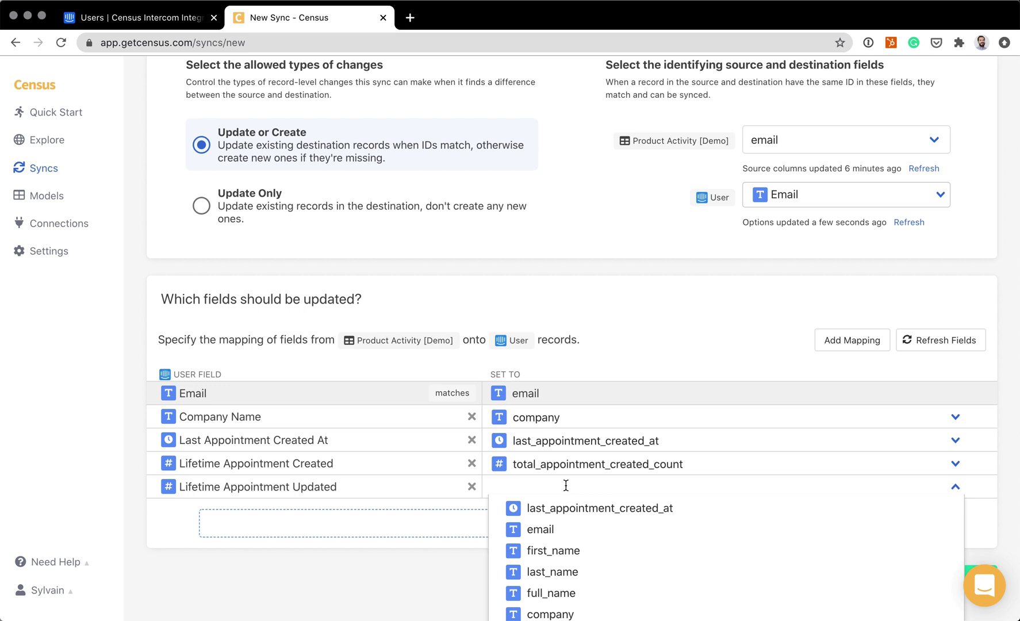
type("upd")
left_click(630, 512)
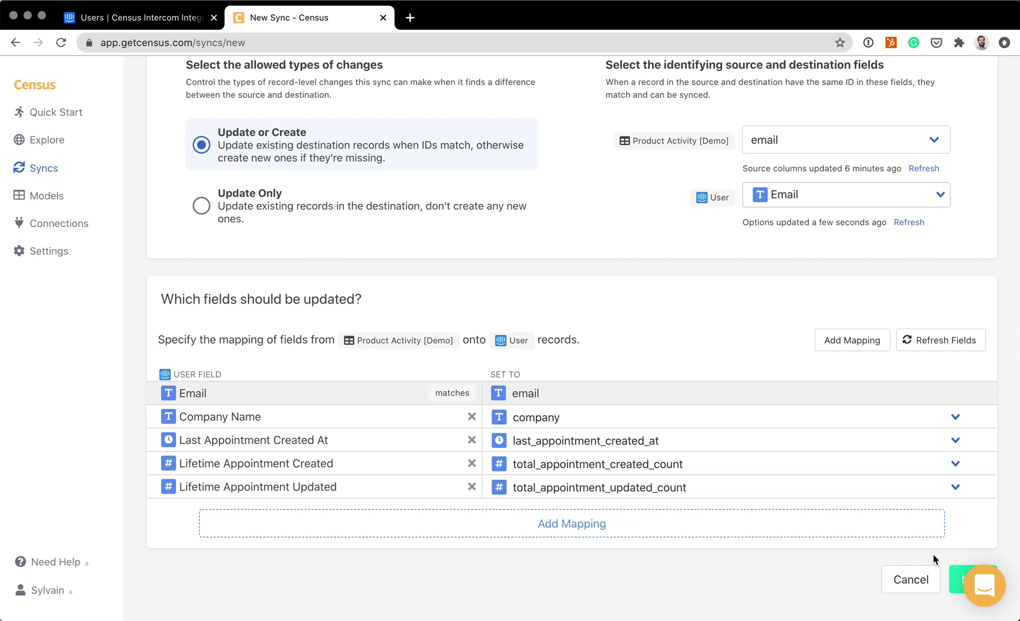
left_click(952, 570)
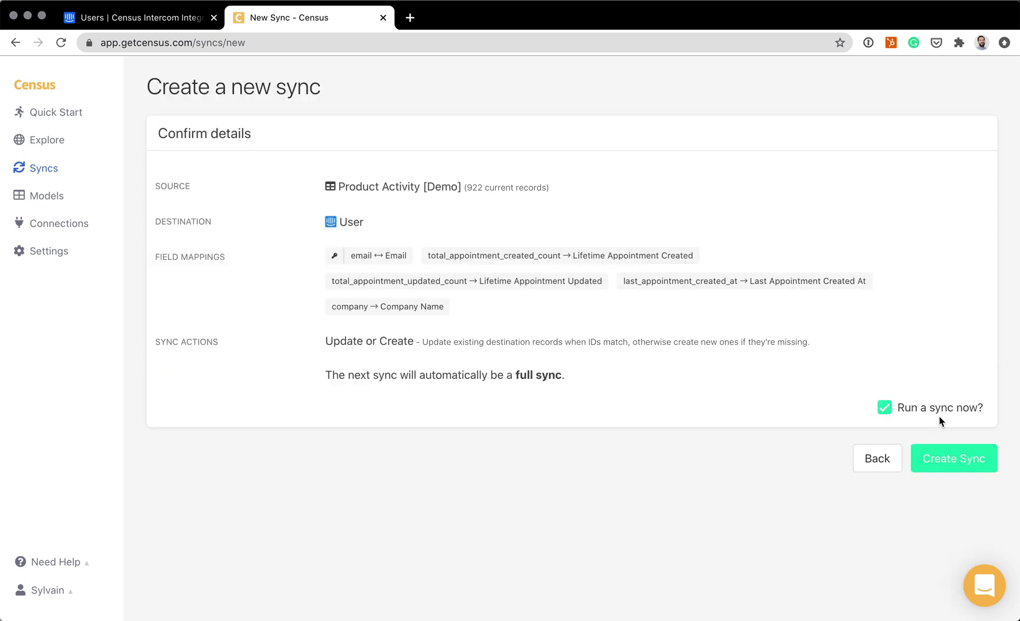
- Create the sync with an immediate run, updating 922 Intercom records
left_click(957, 455)
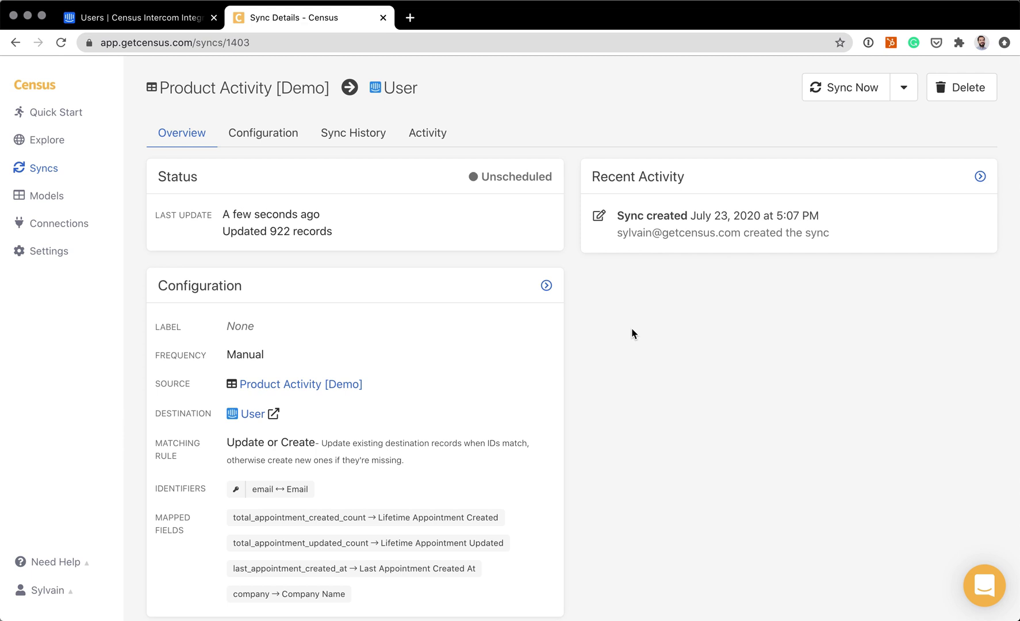
- Open the first Intercom user's profile and expand all attributes to check the synced values
left_click(128, 18)
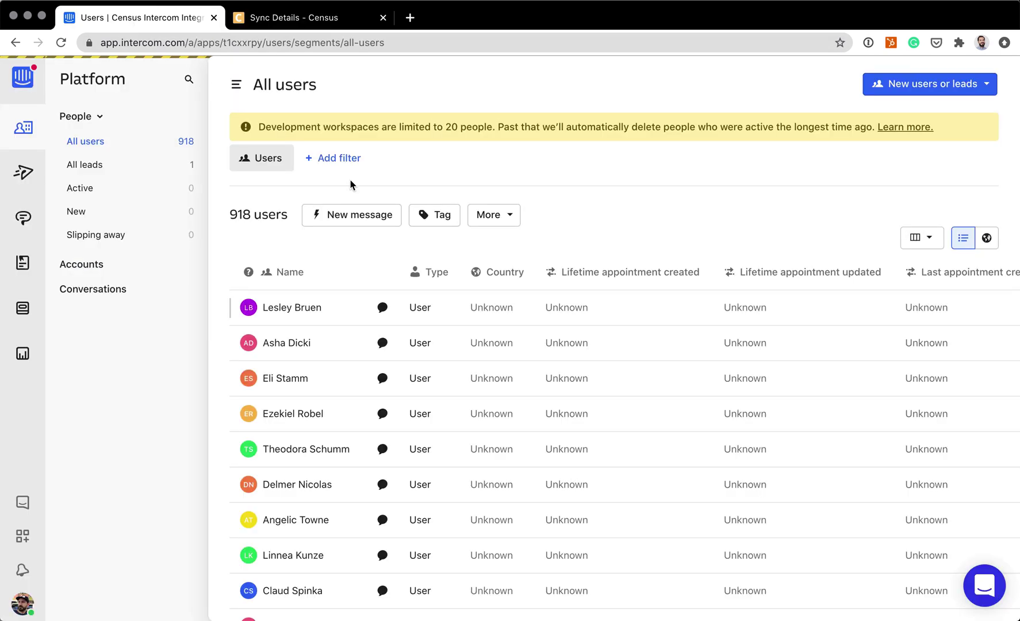
left_click(379, 307)
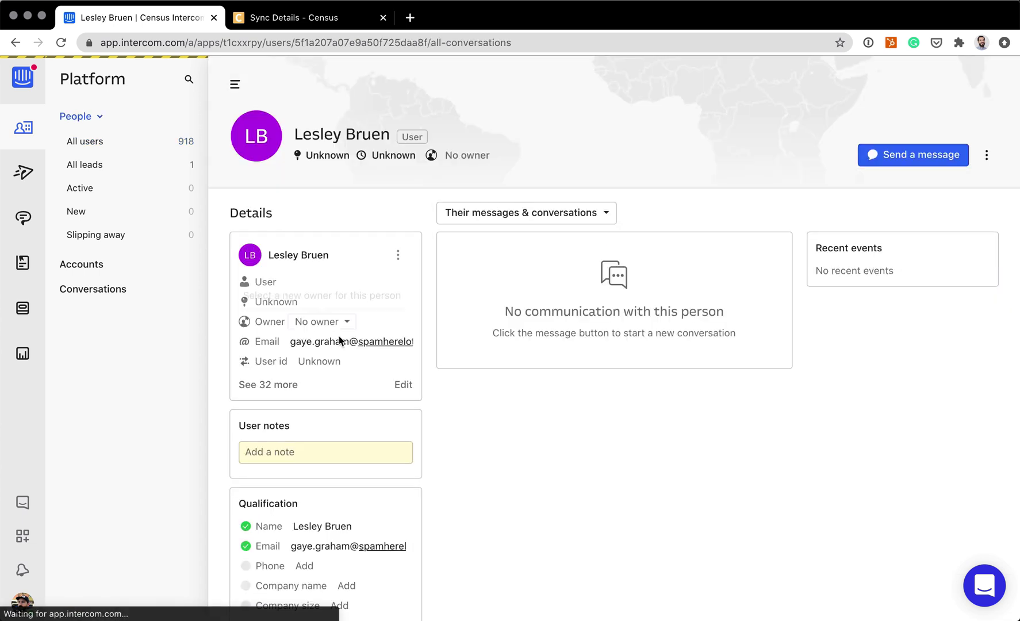
left_click(280, 385)
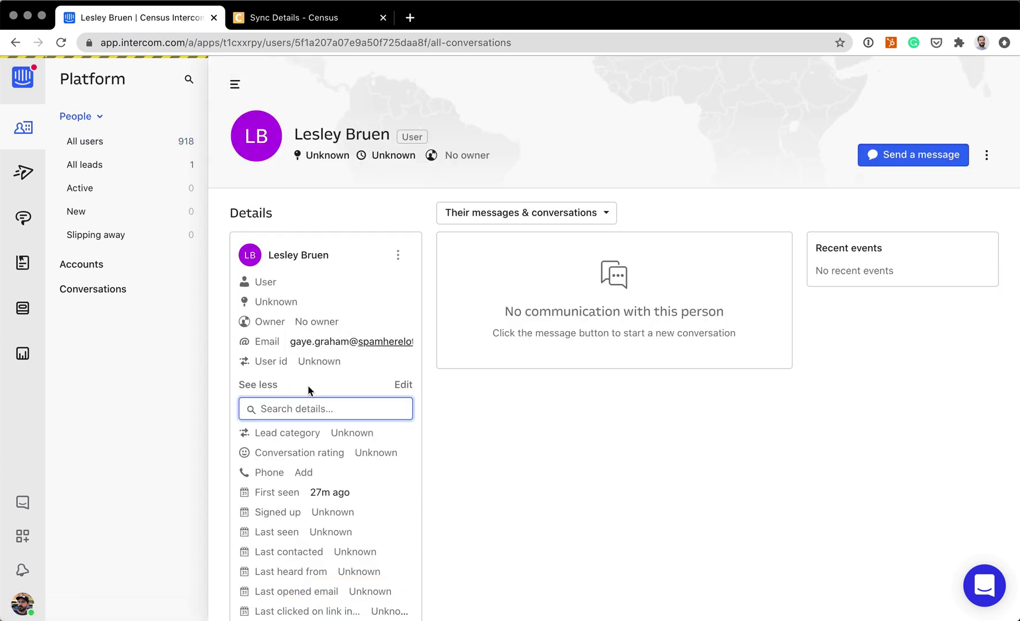
scroll(307, 388, "down", 5)
scroll(309, 390, "down", 3)
scroll(308, 391, "down", 3)
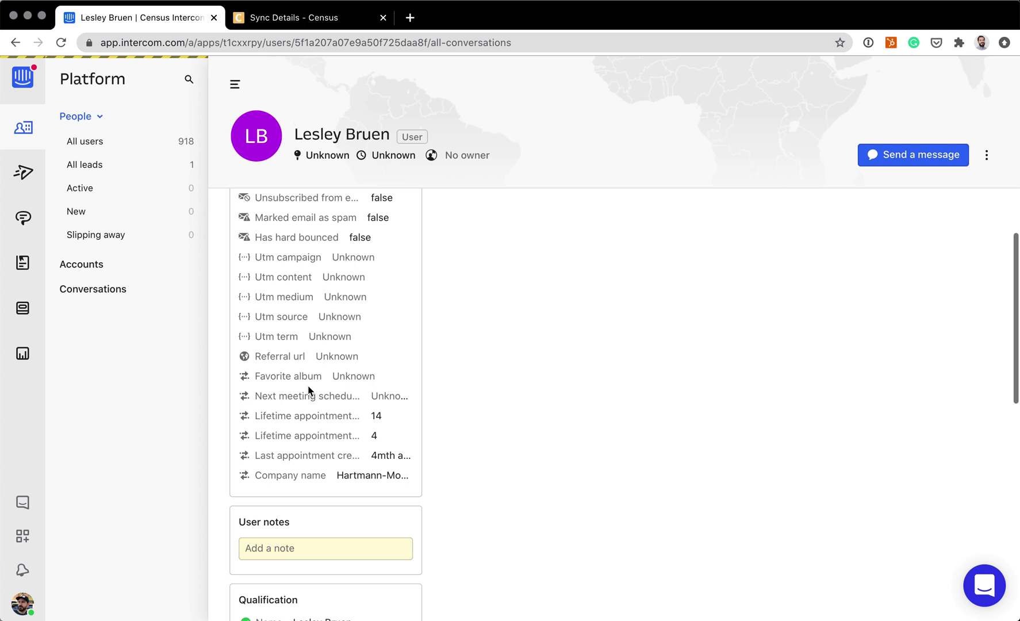
mouse_move(390, 455)
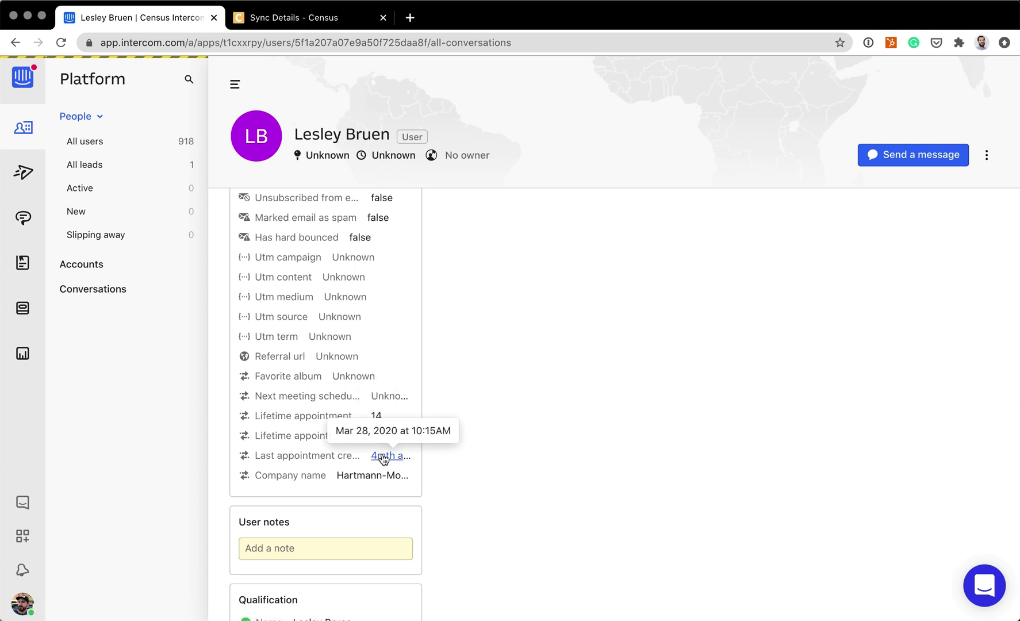
scroll(465, 367, "up", 2)
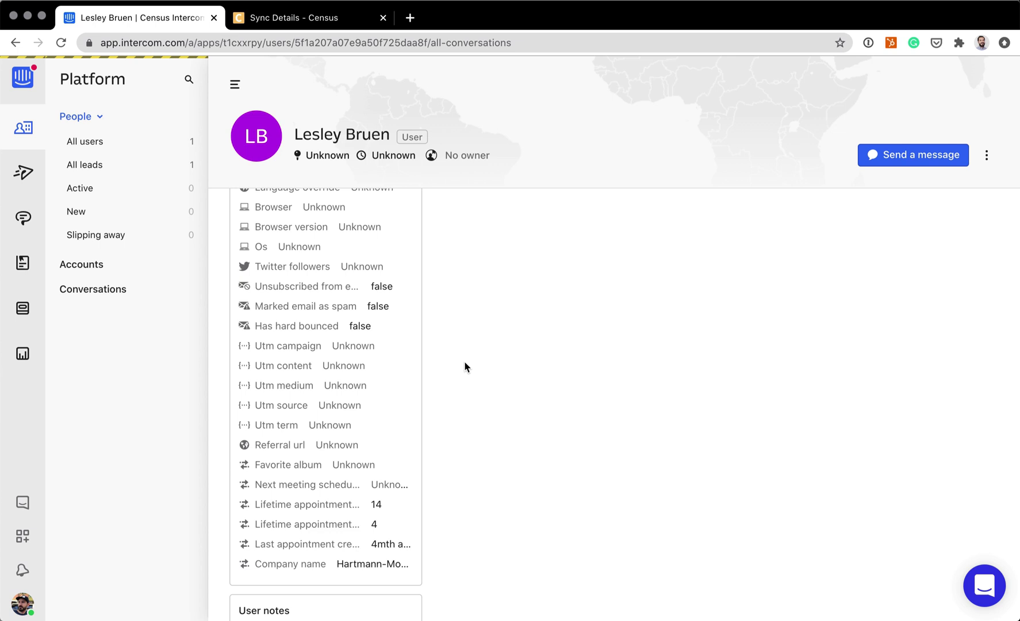
- Start a new campaign whose goal is Lifetime Appointment Created increasing
left_click(23, 172)
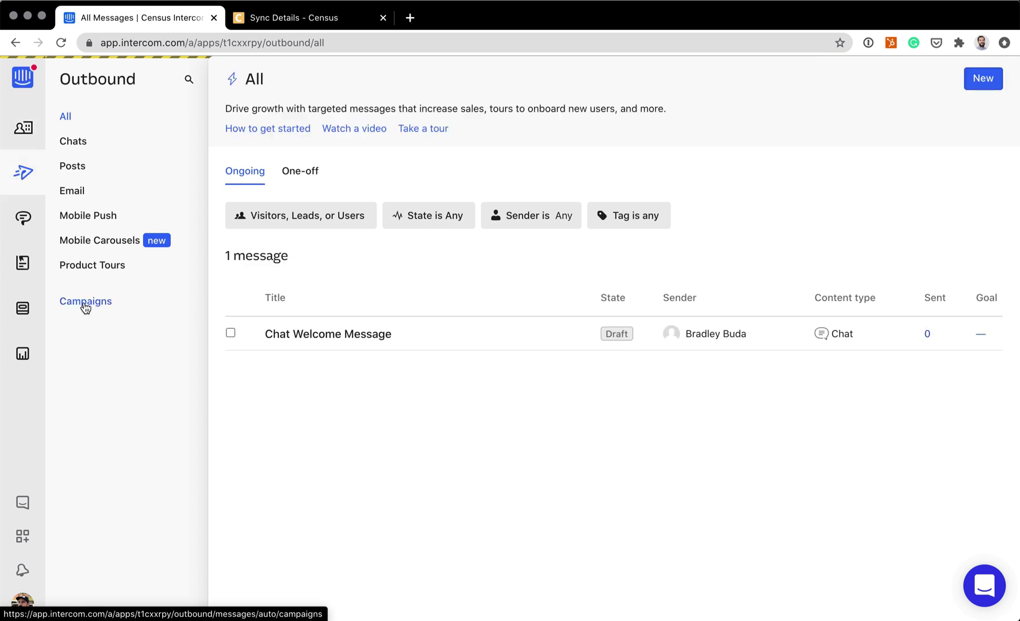
left_click(84, 302)
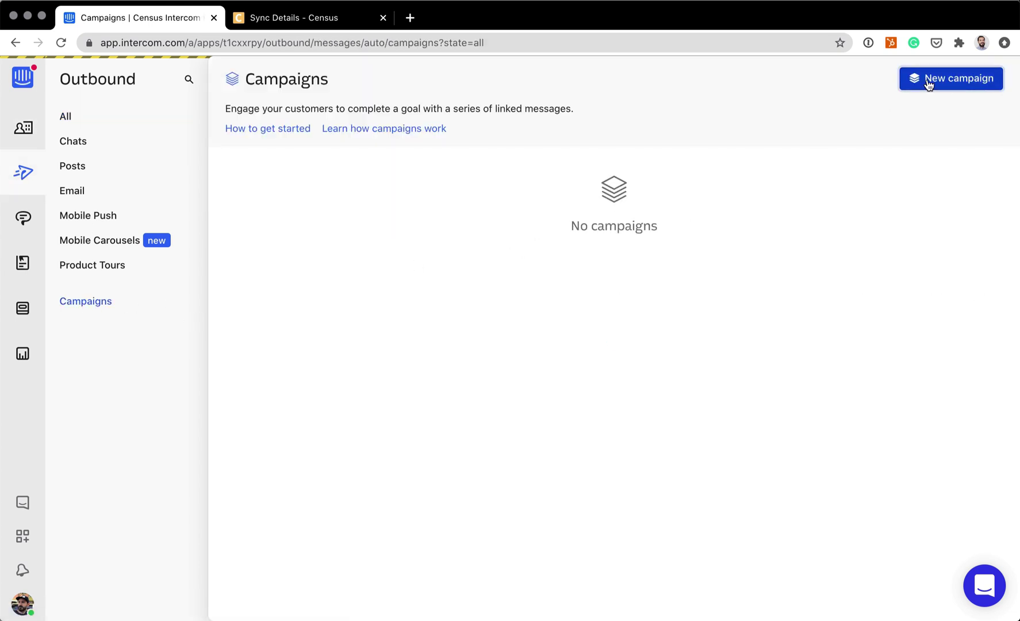
left_click(928, 79)
left_click(256, 207)
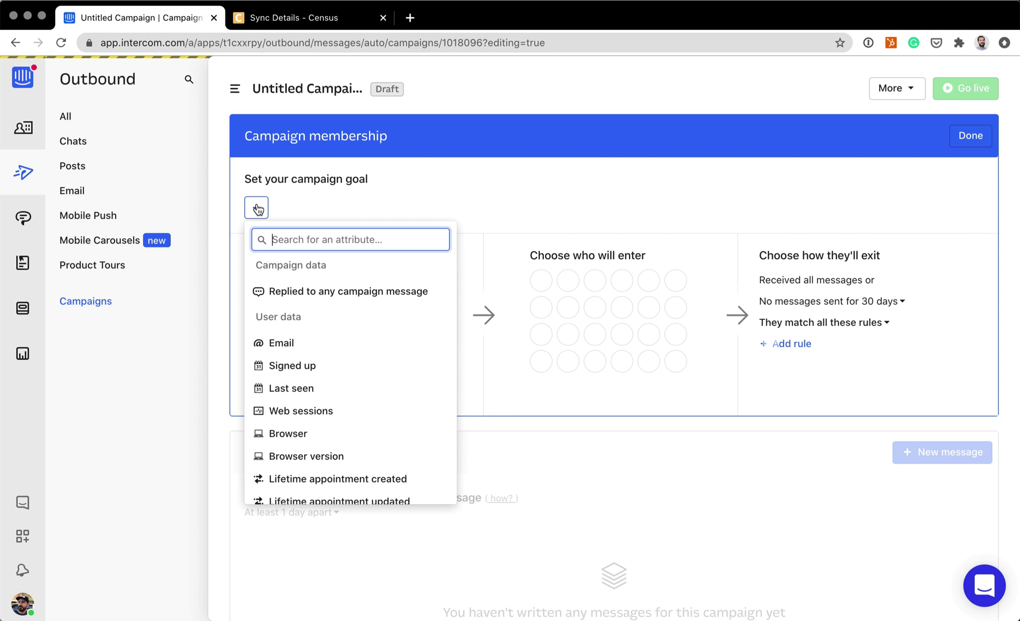
type("app")
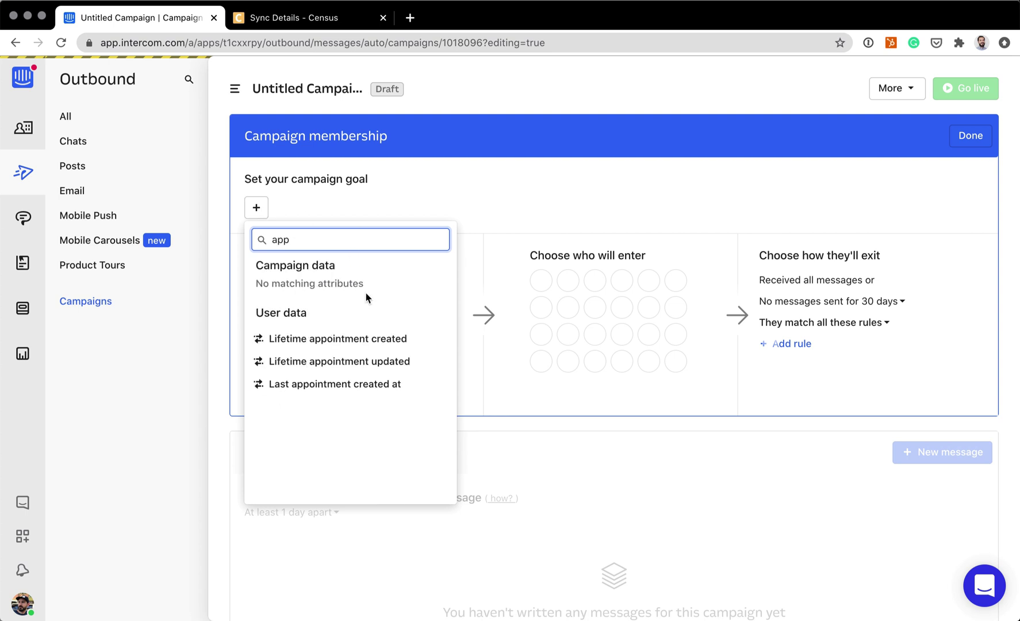
left_click(354, 341)
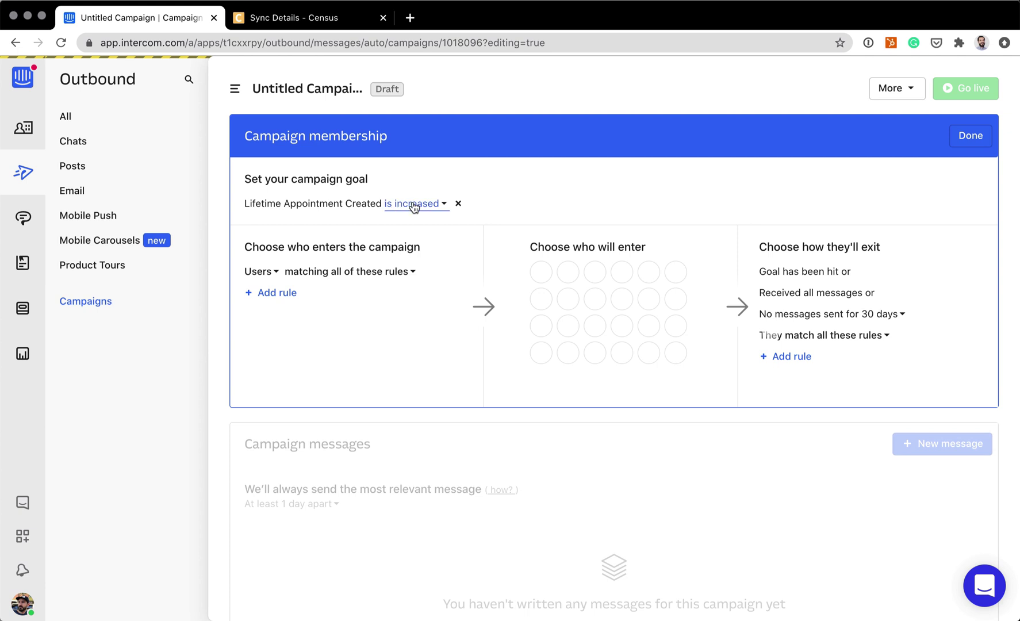
- Add an entry rule for Lifetime Appointment Created less than 5
left_click(275, 292)
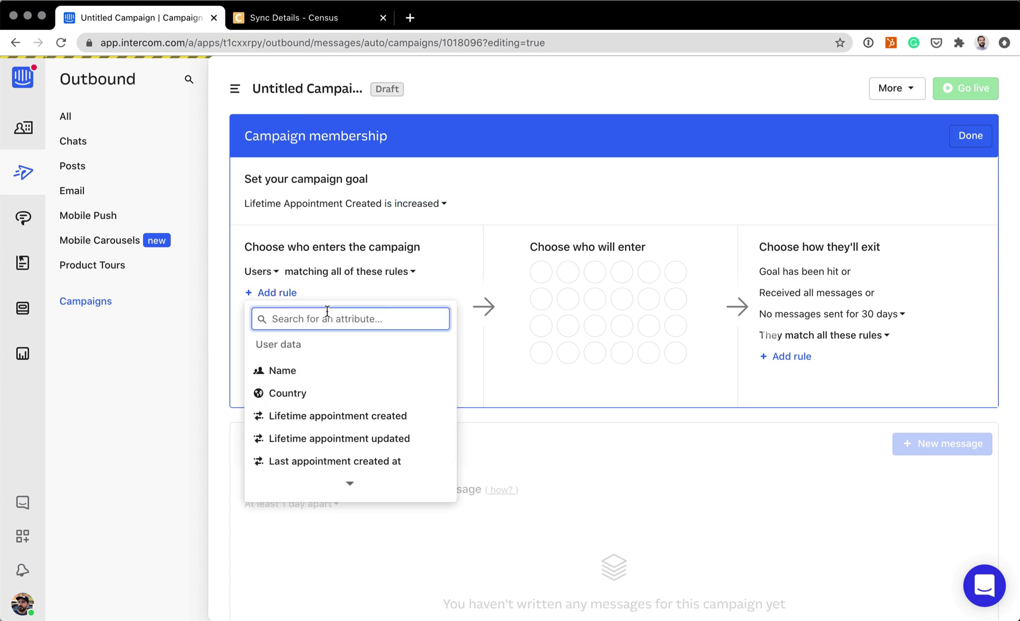
left_click(310, 417)
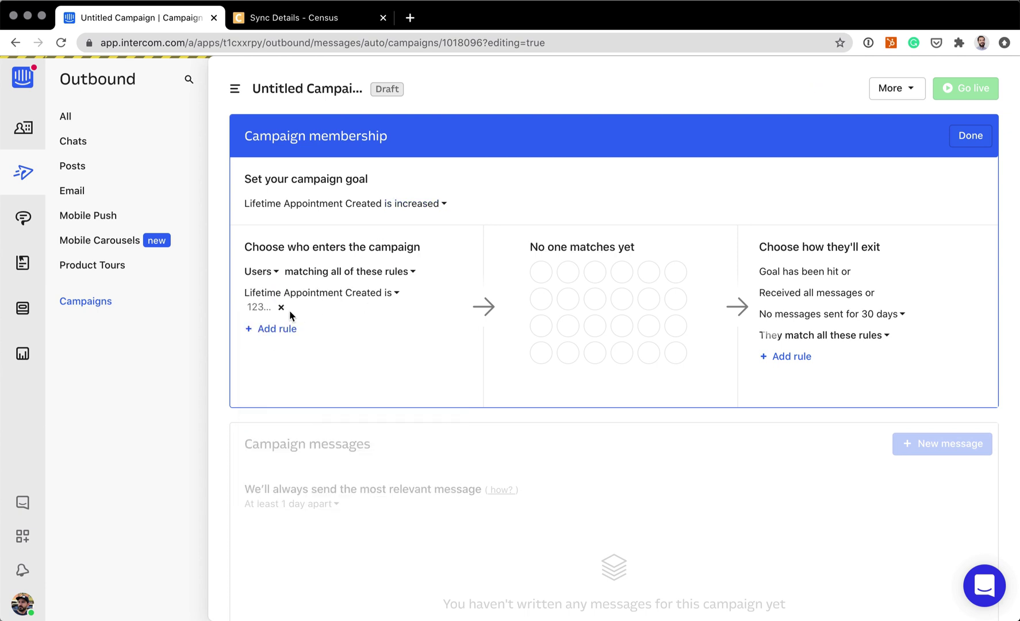
type("5")
left_click(396, 293)
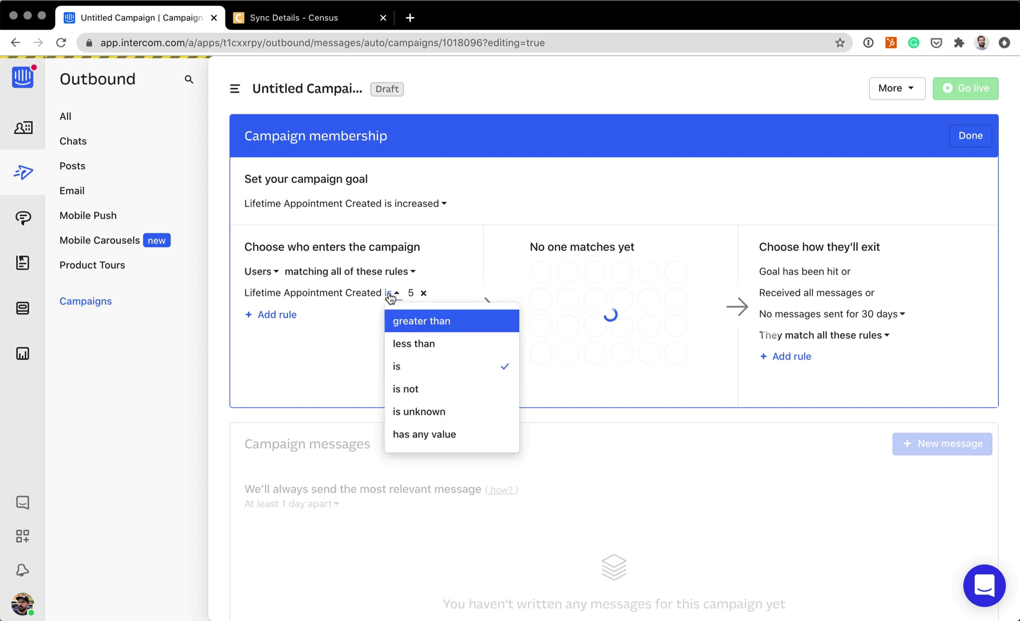
left_click(397, 344)
- Add a rule for Last Appointment Created At more than 90 days ago and save membership
left_click(266, 331)
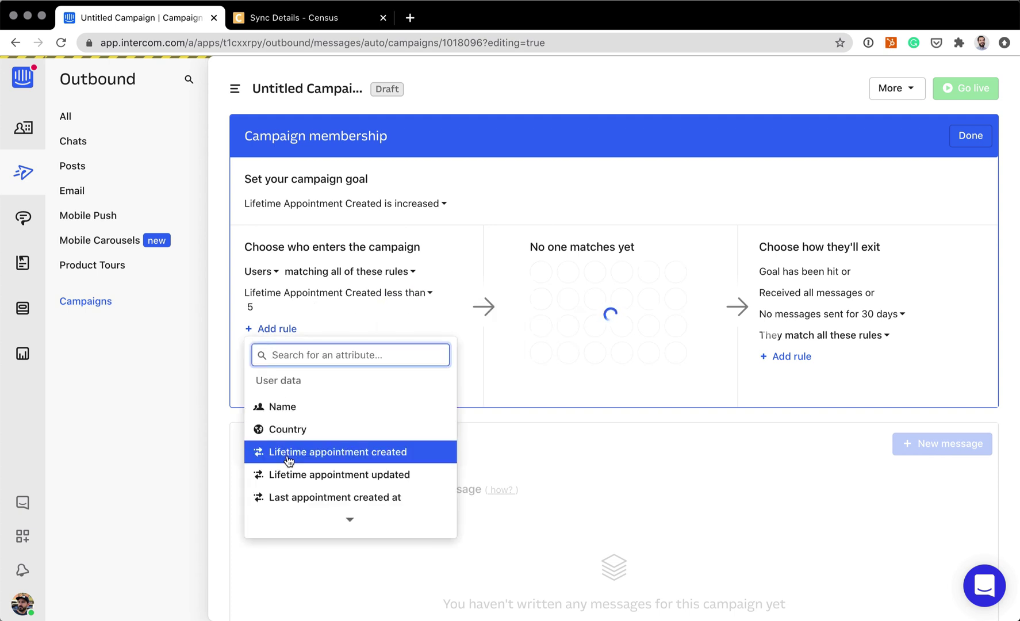
left_click(312, 495)
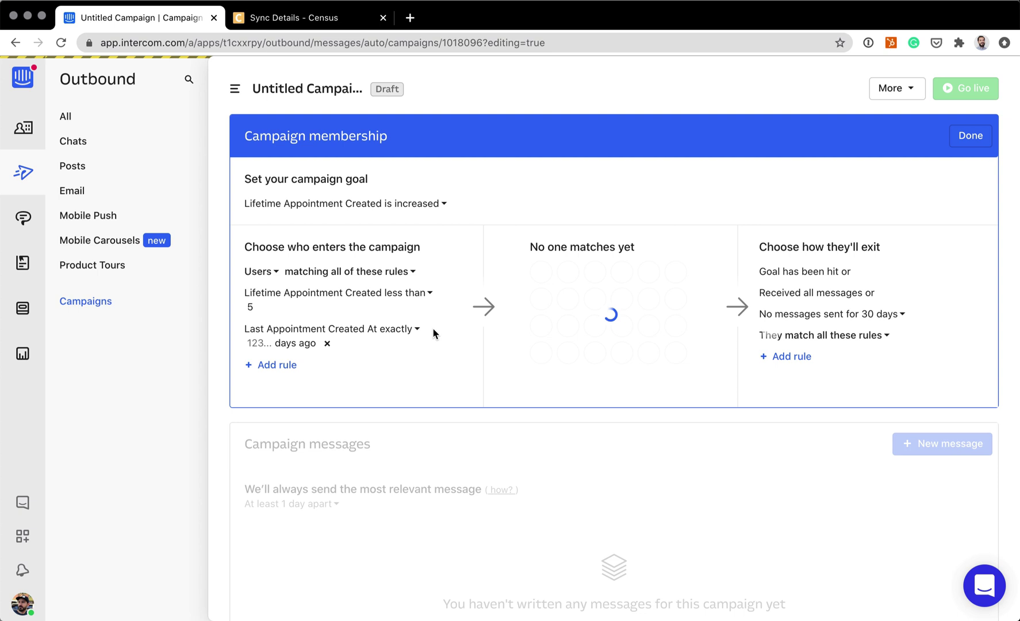
left_click(403, 330)
left_click(402, 356)
left_click(266, 345)
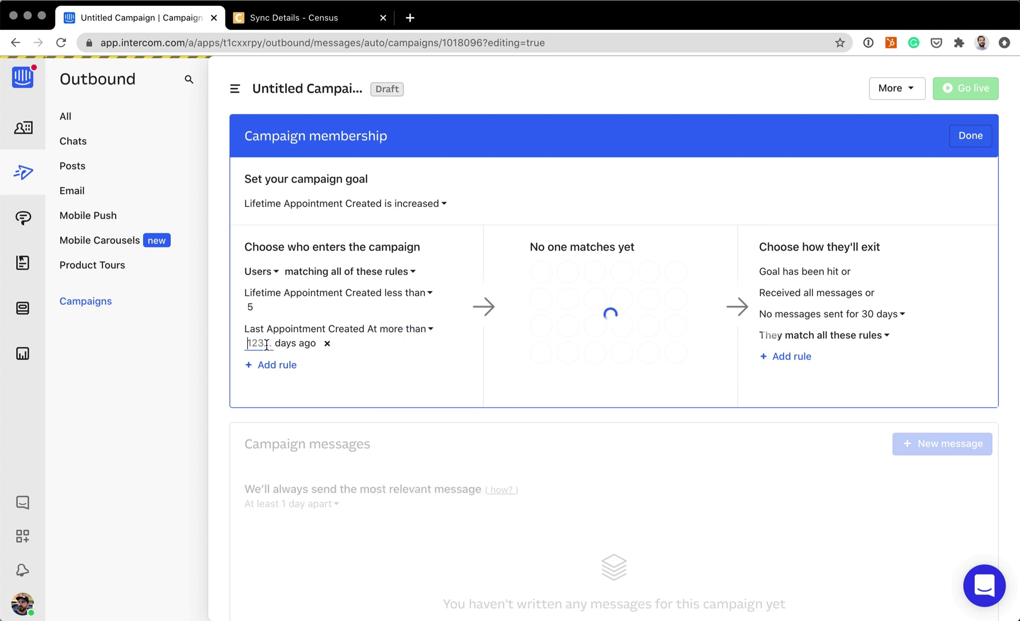
type("90")
left_click(271, 401)
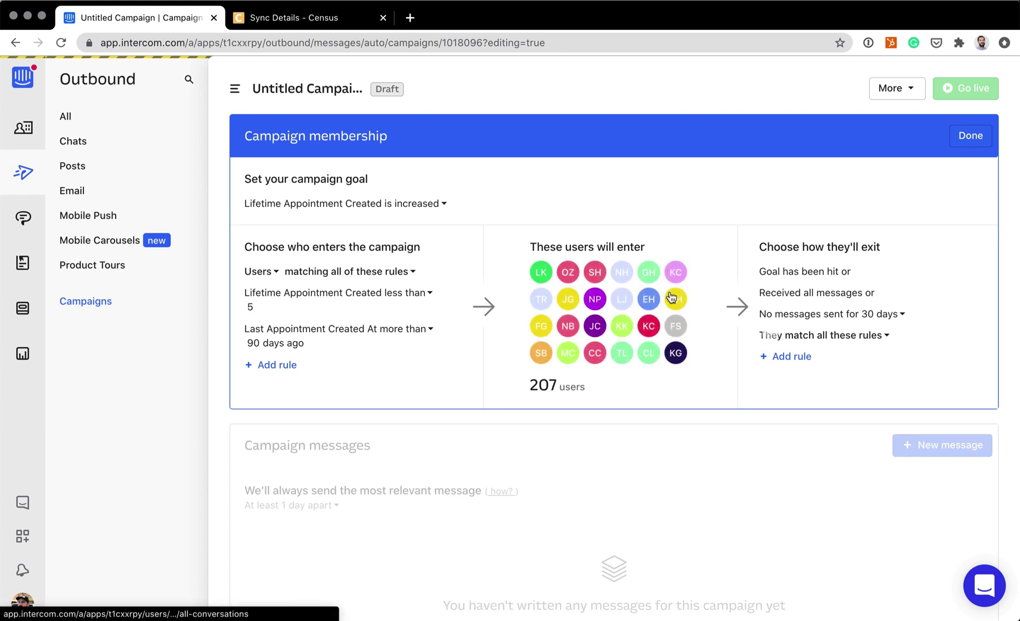
left_click(974, 138)
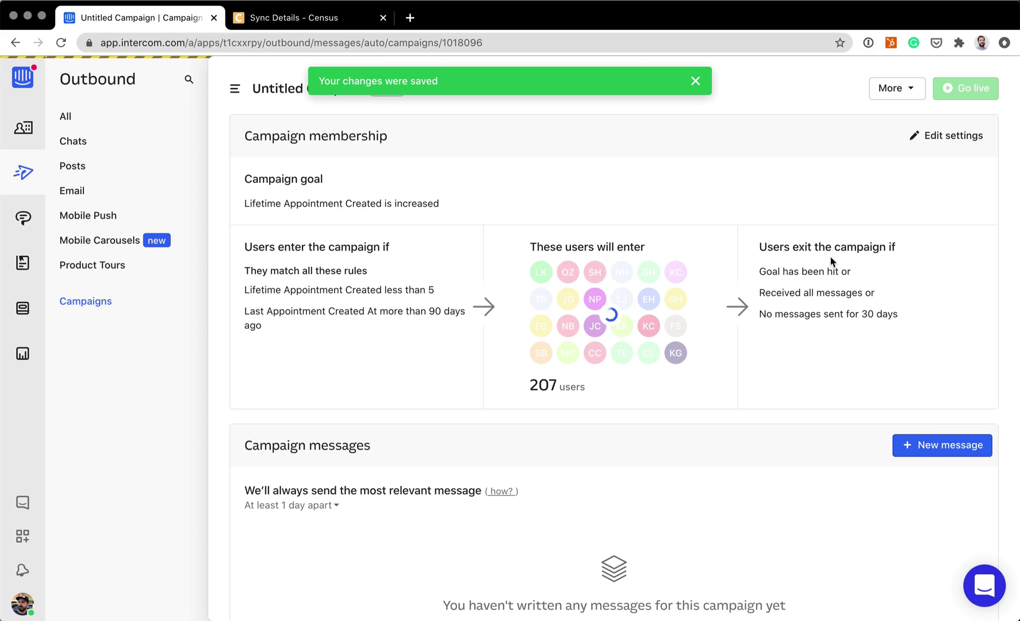
- Add an in-app message, replacing the default greeting with the pasted personalized text
left_click(913, 448)
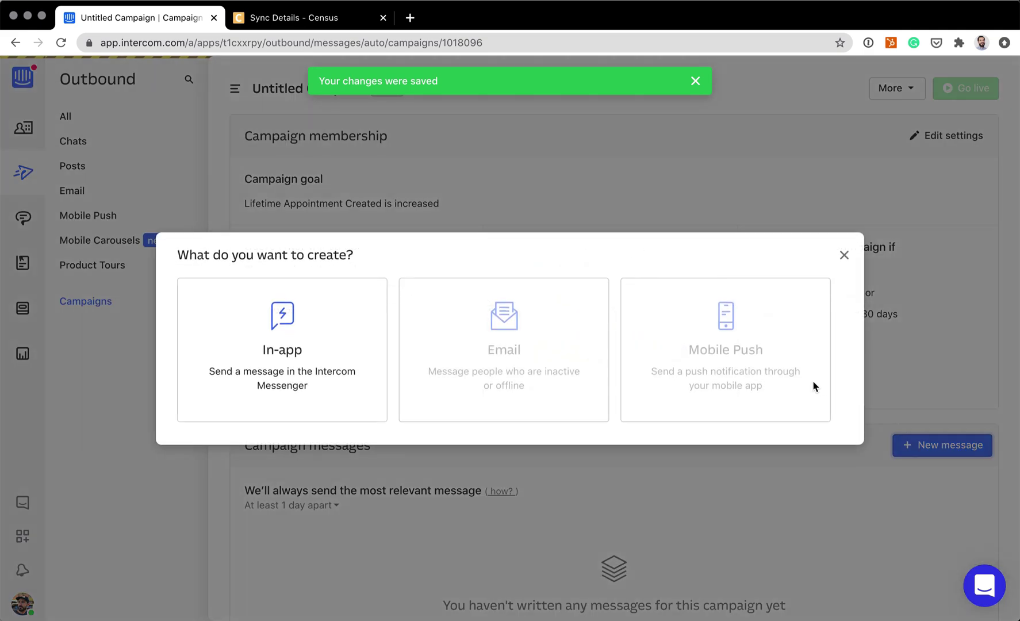
left_click(339, 330)
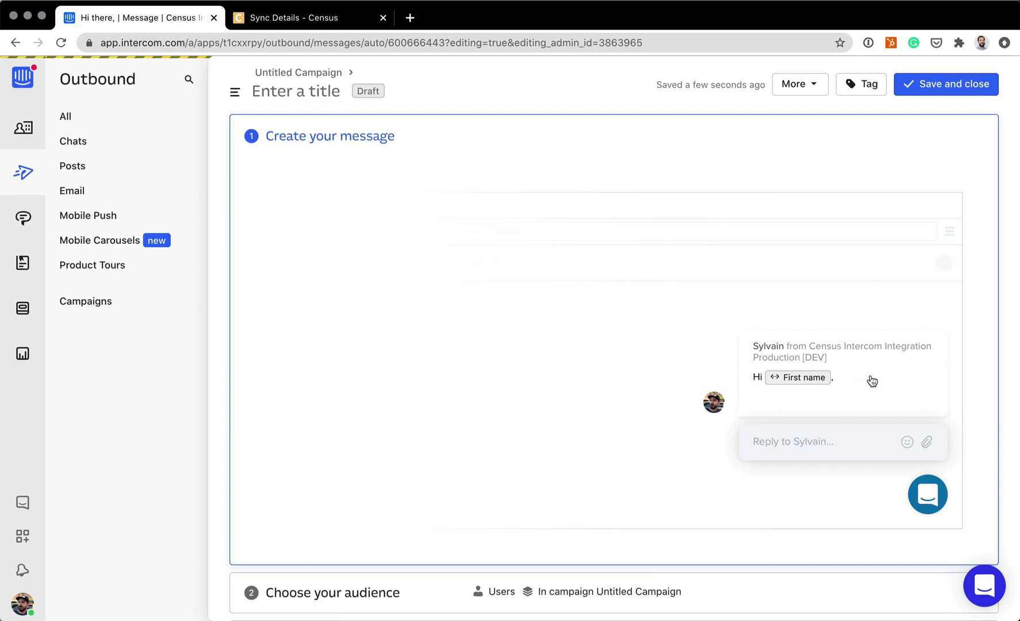
left_click(872, 380)
triple_click(847, 377)
key("BackSpace")
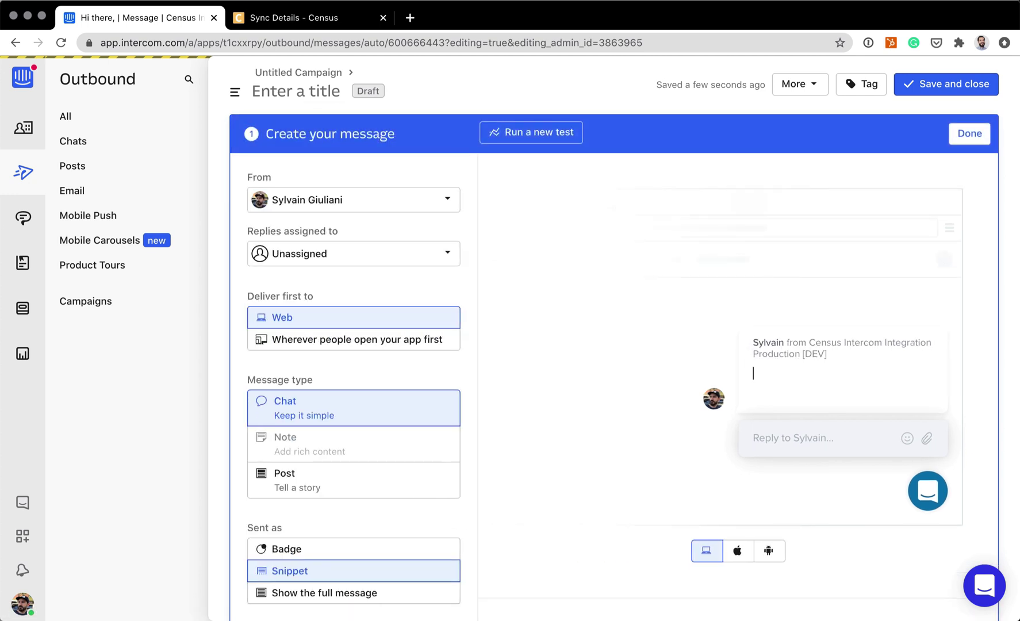
key("ctrl+v")
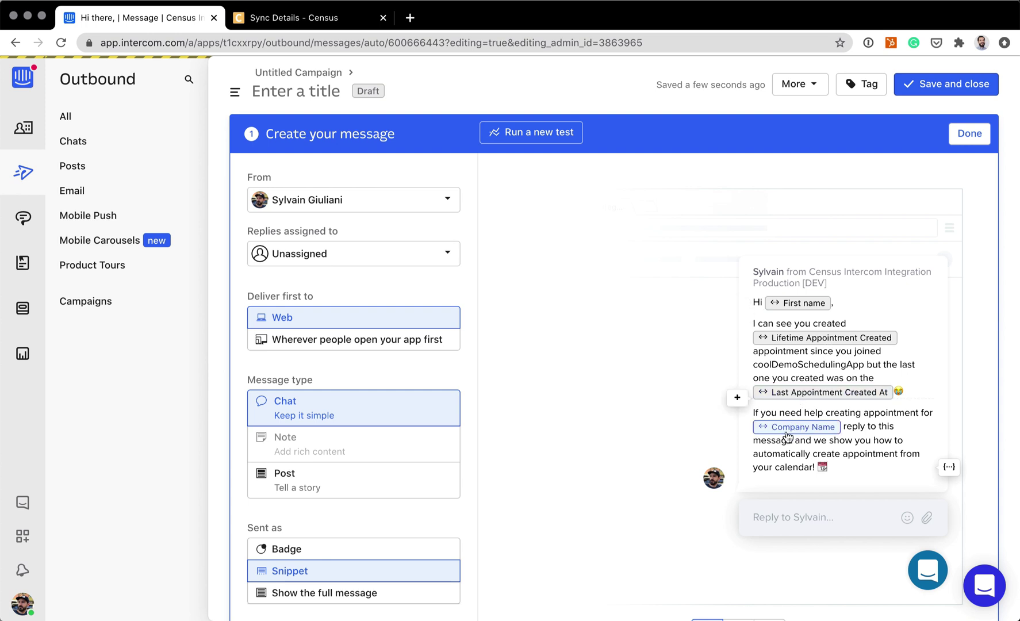
scroll(791, 434, "down", 1)
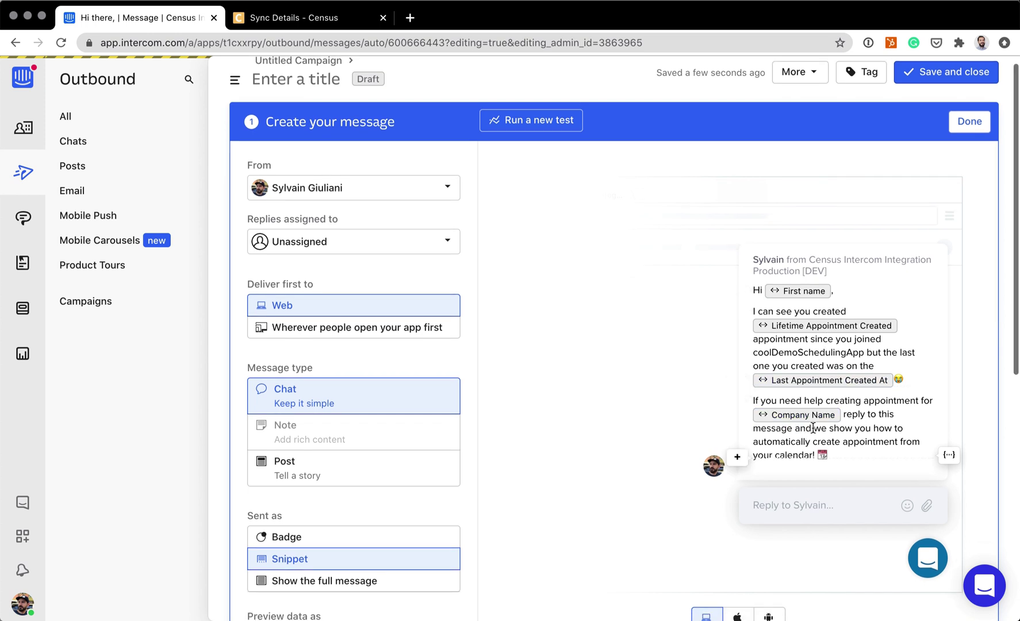
- Finish the message content, then save it as a draft and close
left_click(970, 122)
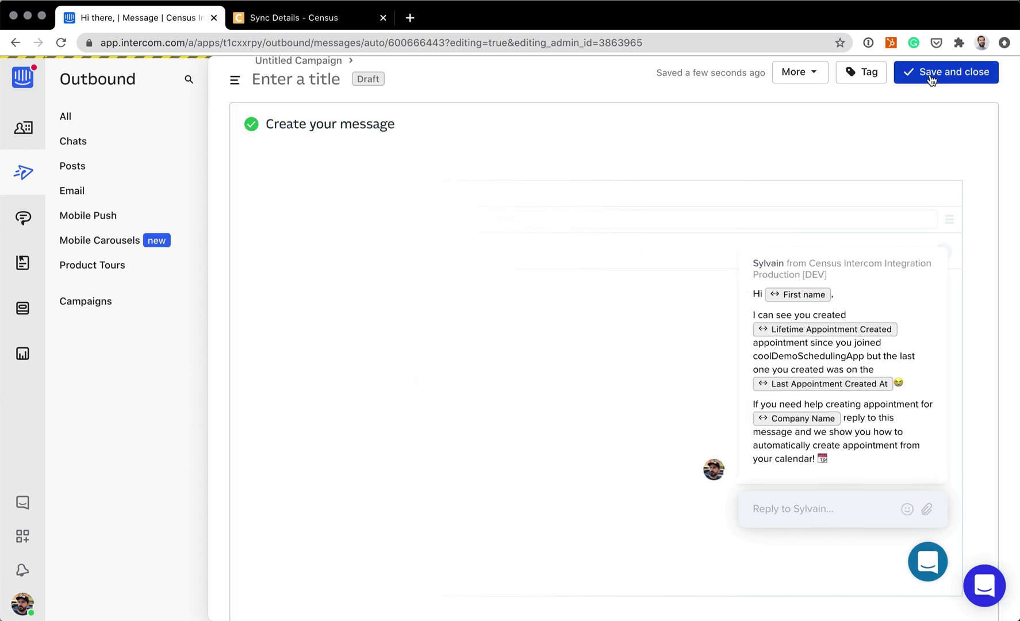
left_click(929, 75)
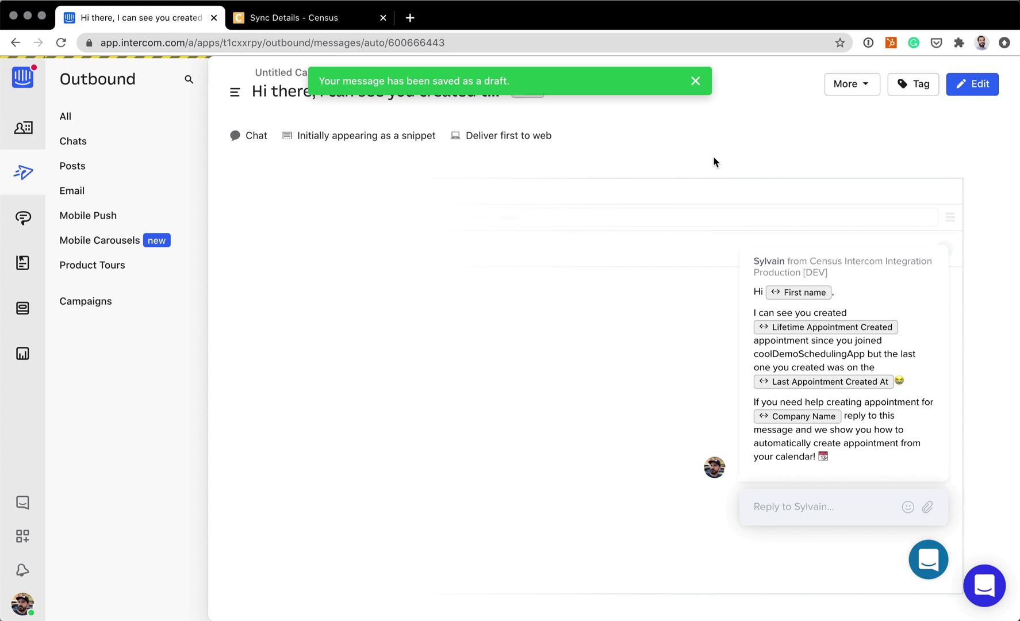